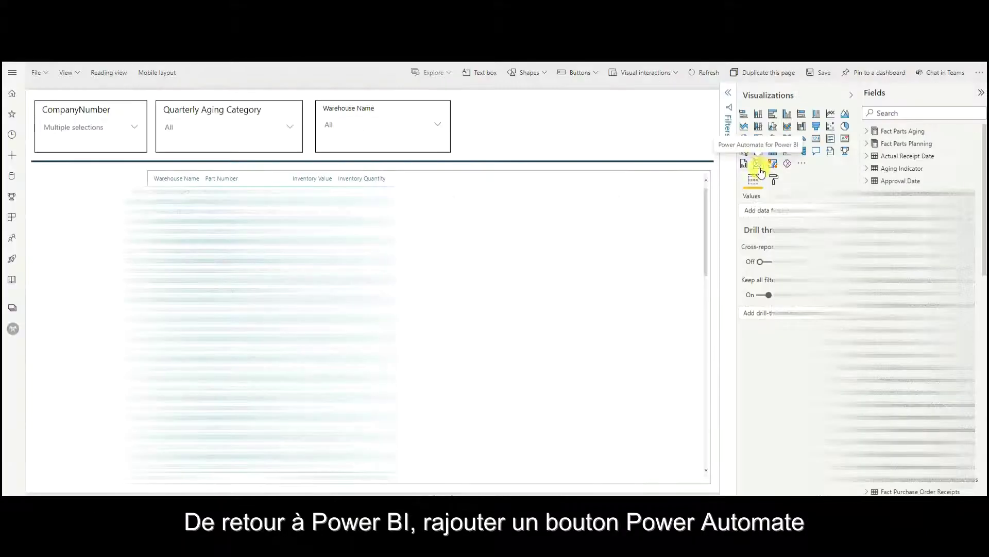
Step: Insert a Power Automate visual on the report page and add the Warehouse Name field to its data
click(529, 268)
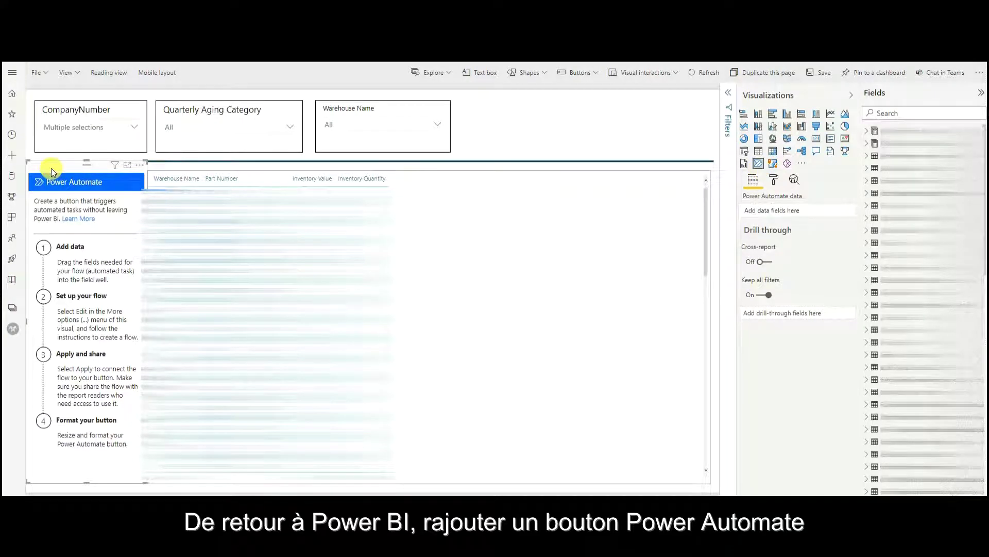
click(919, 115)
text(warehouse name)
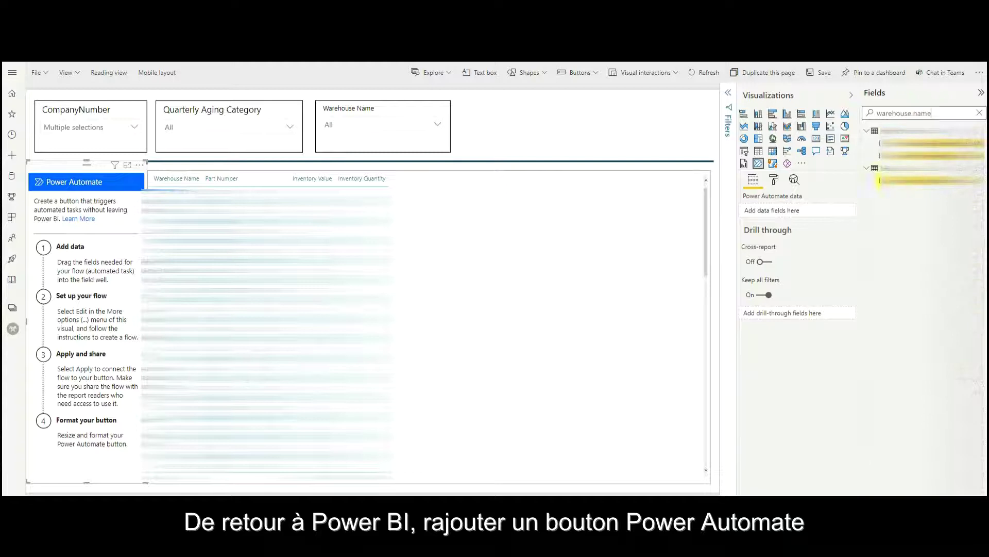
drag(922, 180, 801, 214)
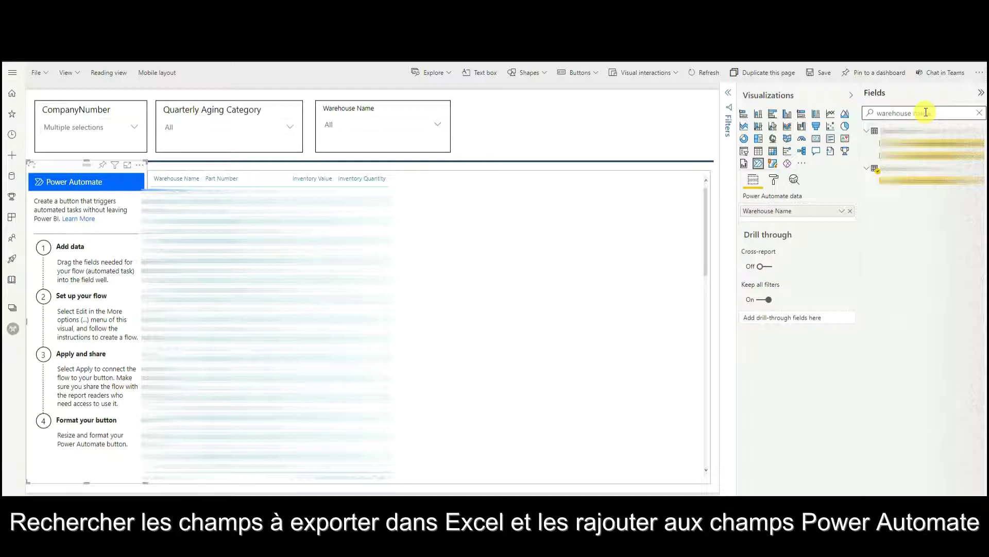
Step: Add the Part Number, Inventory Value and Inventory Quantity fields to the Power Automate visual's data
drag(926, 112, 834, 111)
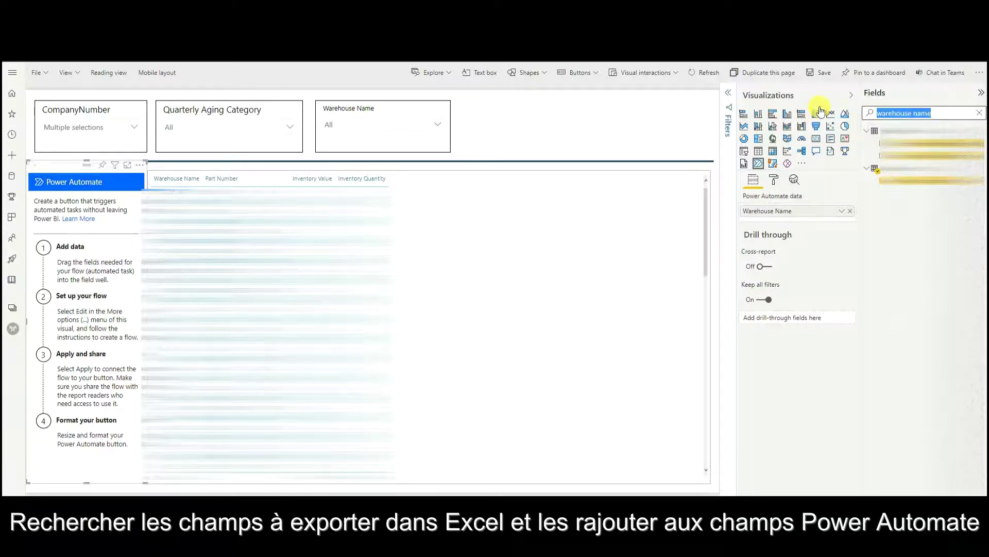
text(part num)
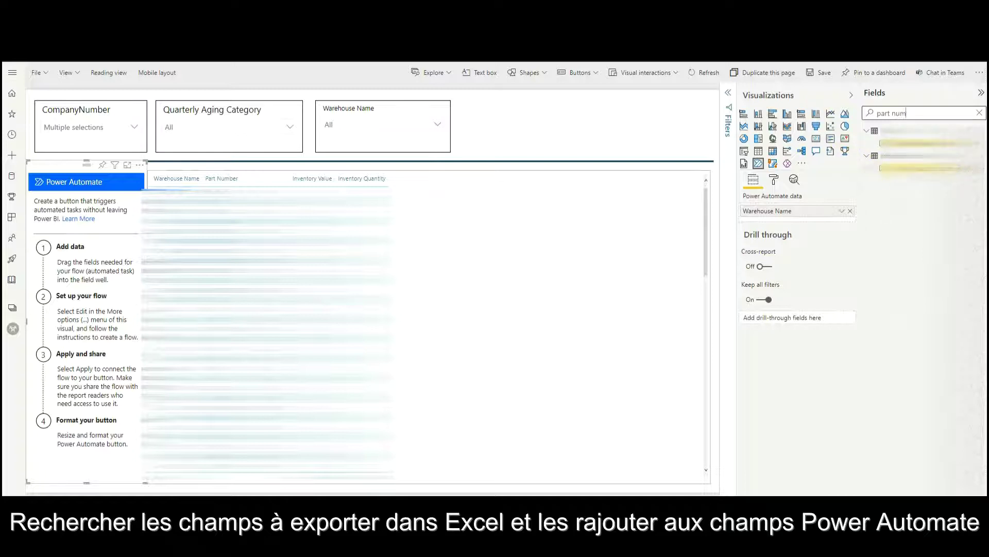
drag(922, 143, 811, 225)
drag(811, 225, 812, 225)
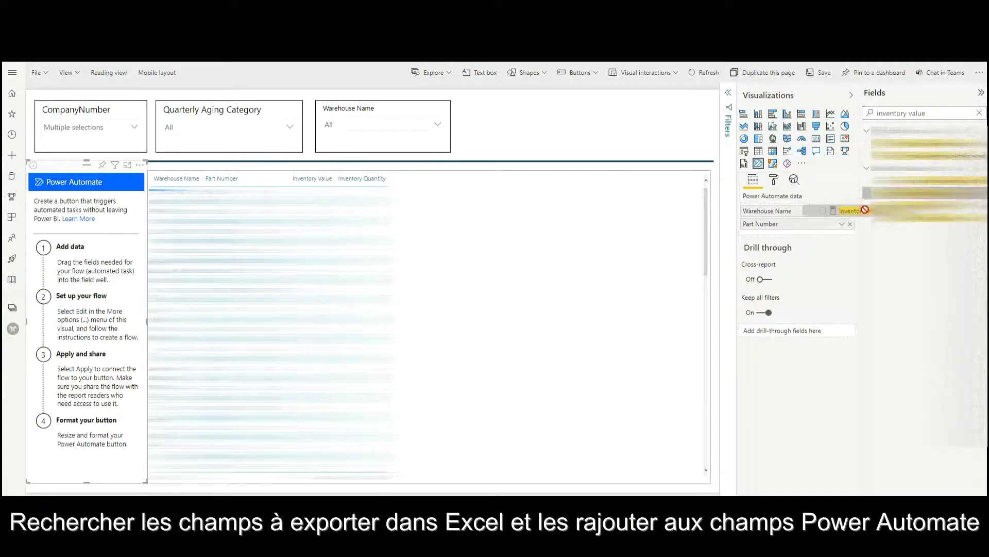
drag(870, 211, 811, 229)
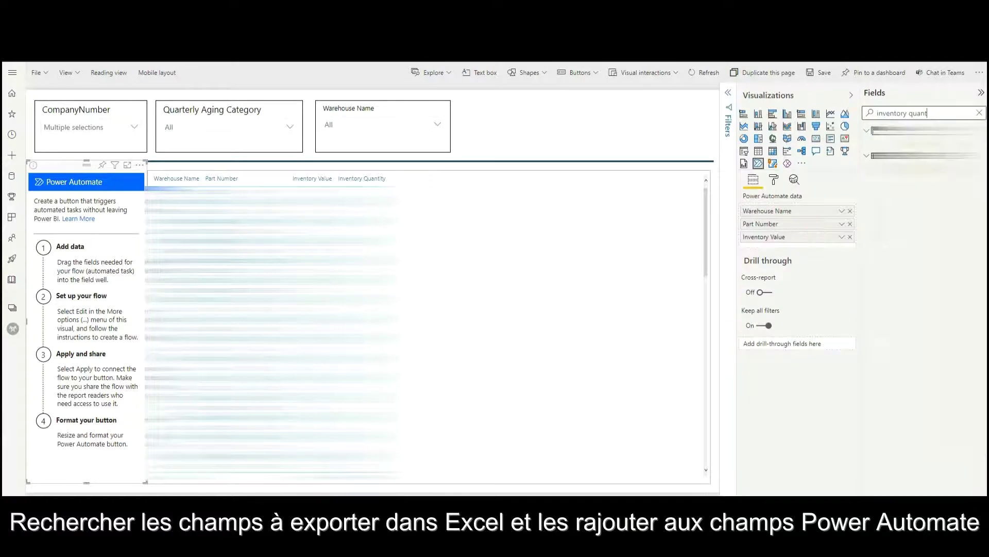
drag(907, 168, 801, 249)
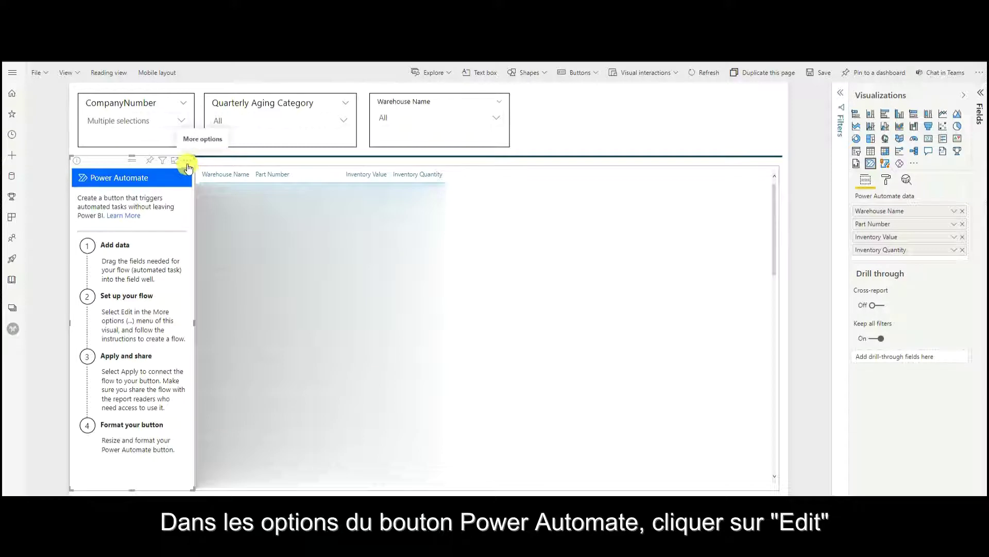
Step: Open the Power Automate visual for editing and create a new instant cloud flow
click(188, 162)
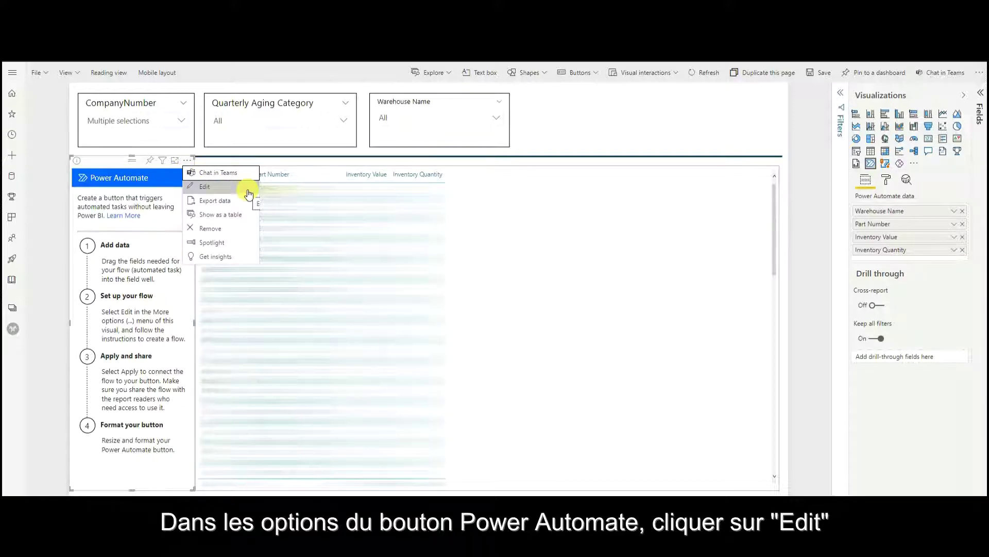
click(248, 189)
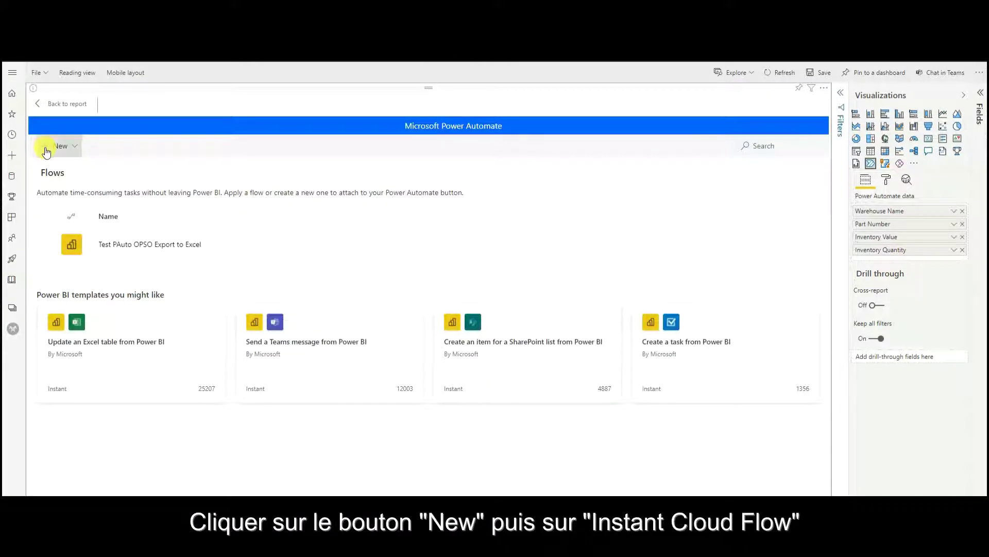
click(46, 151)
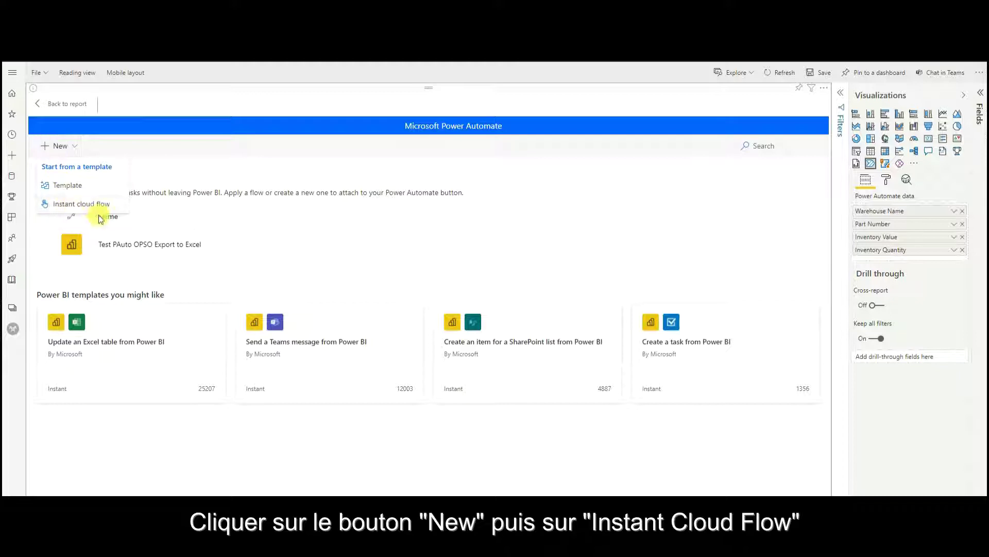
click(115, 209)
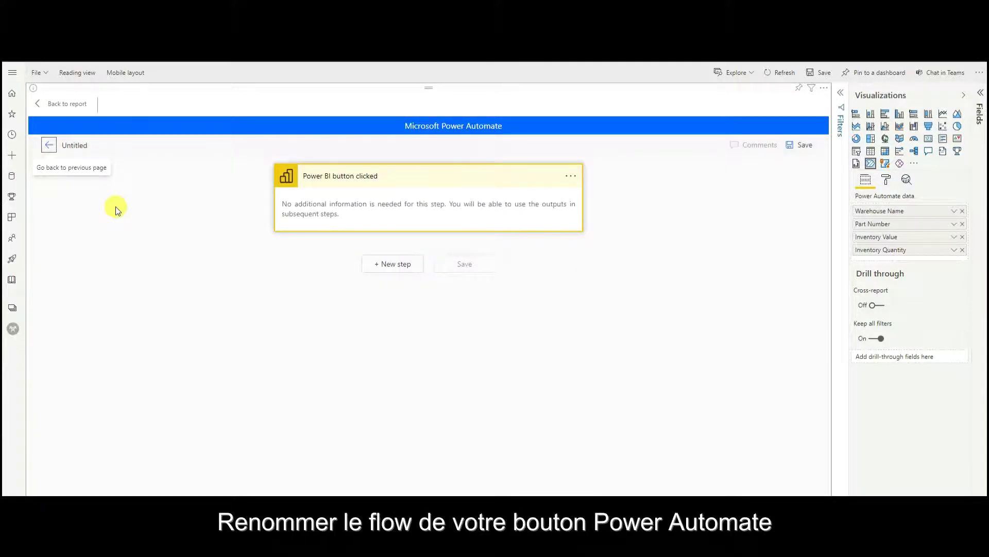
Step: Rename the untitled flow as BI_Export_Test
click(82, 145)
text(BI_Export_TEst)
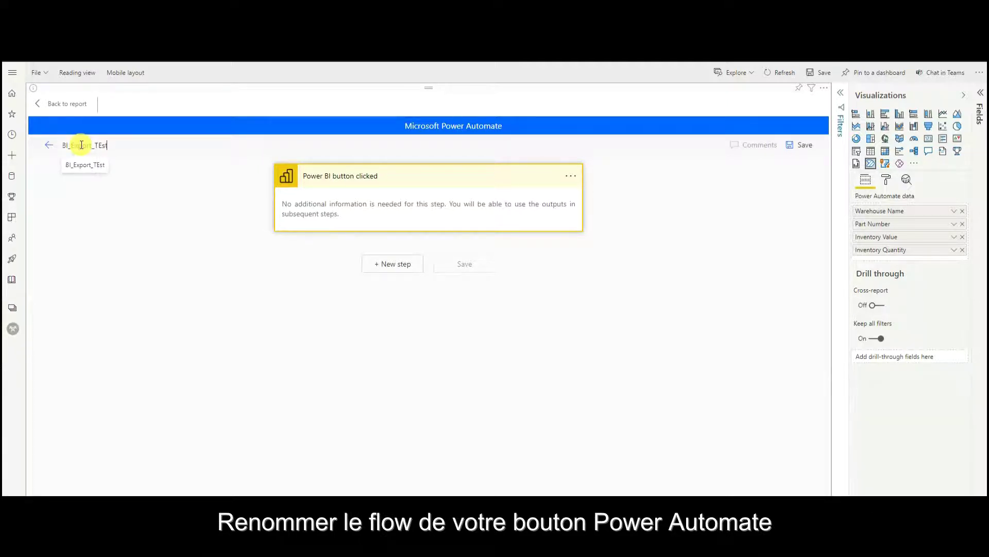
key(BackSpace)
key(BackSpace)
key(BackSpace)
text(est)
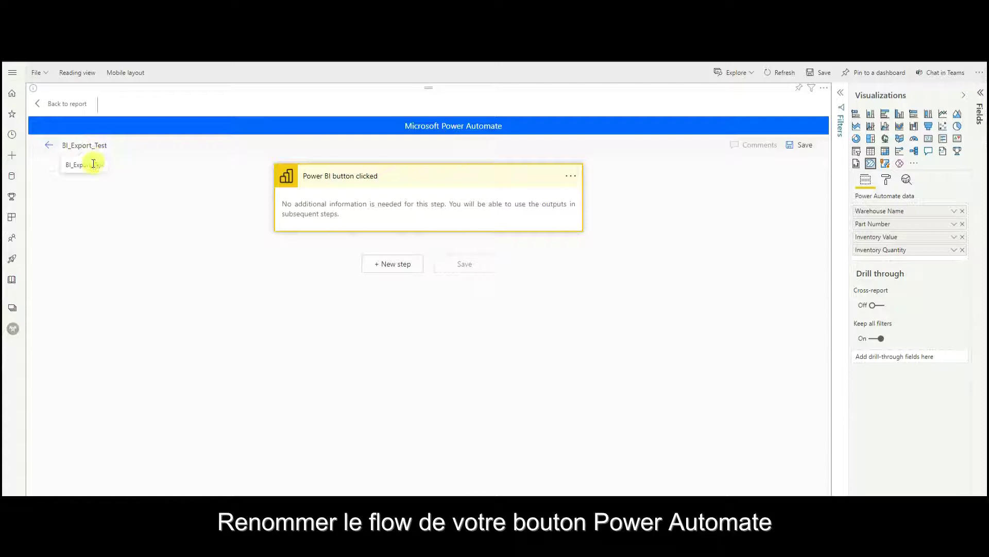
click(113, 201)
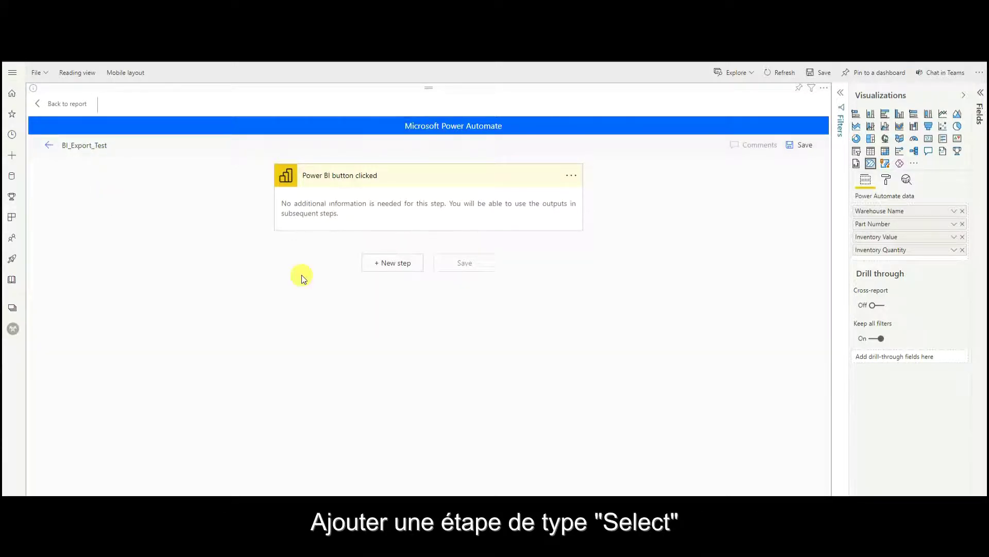
Step: Add a Select data operation step after the Power BI button trigger
click(393, 266)
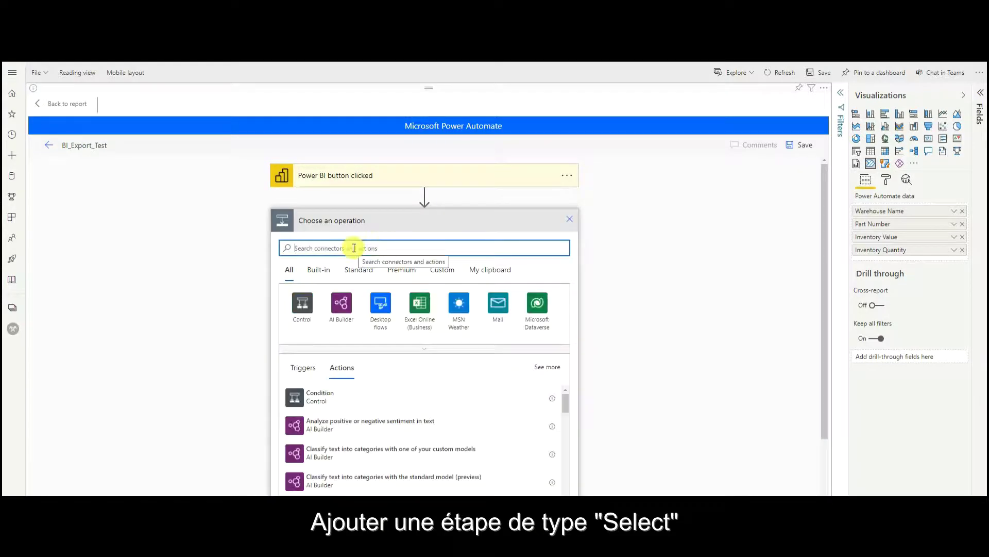
text(select)
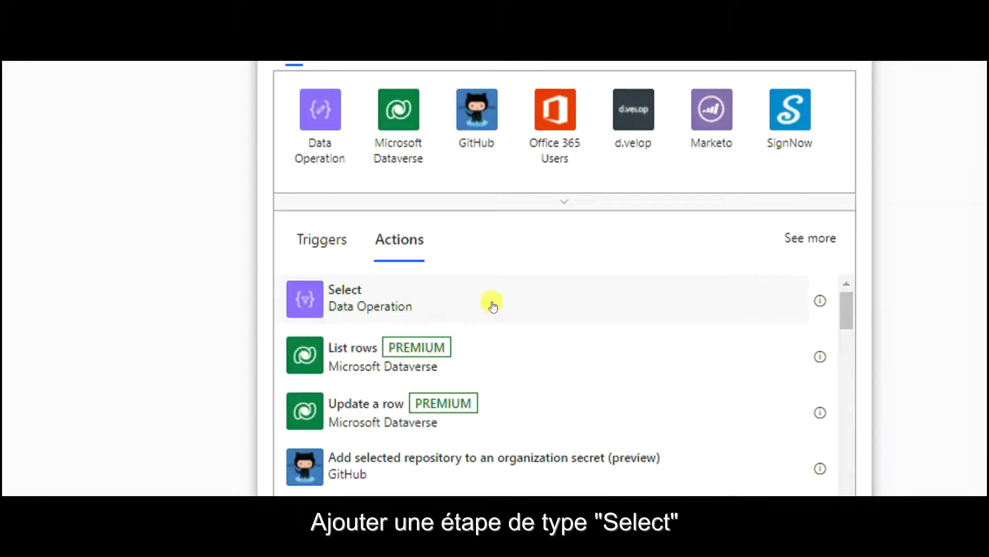
click(494, 305)
Step: Set the Select step's From input to the Power BI data dynamic content
click(383, 242)
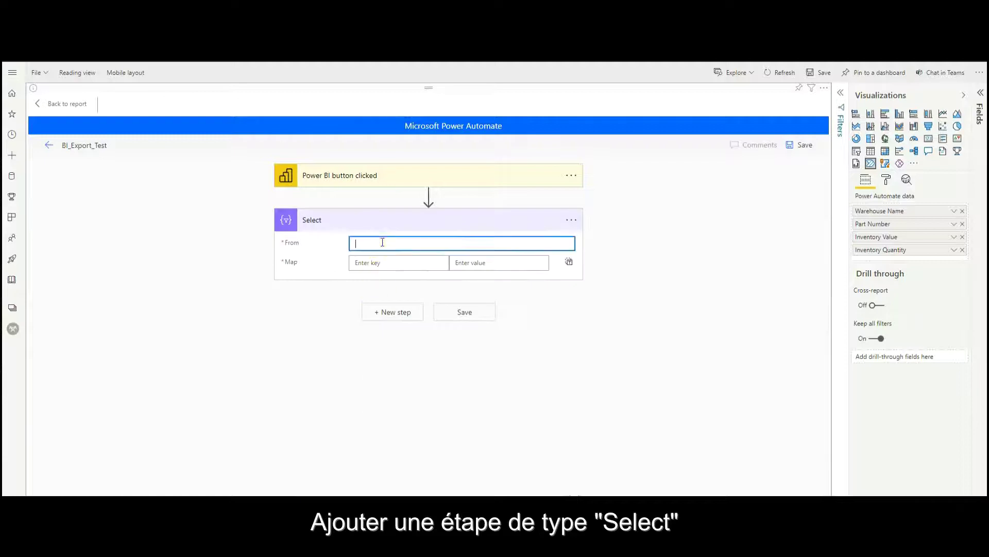
click(382, 242)
drag(791, 358, 790, 441)
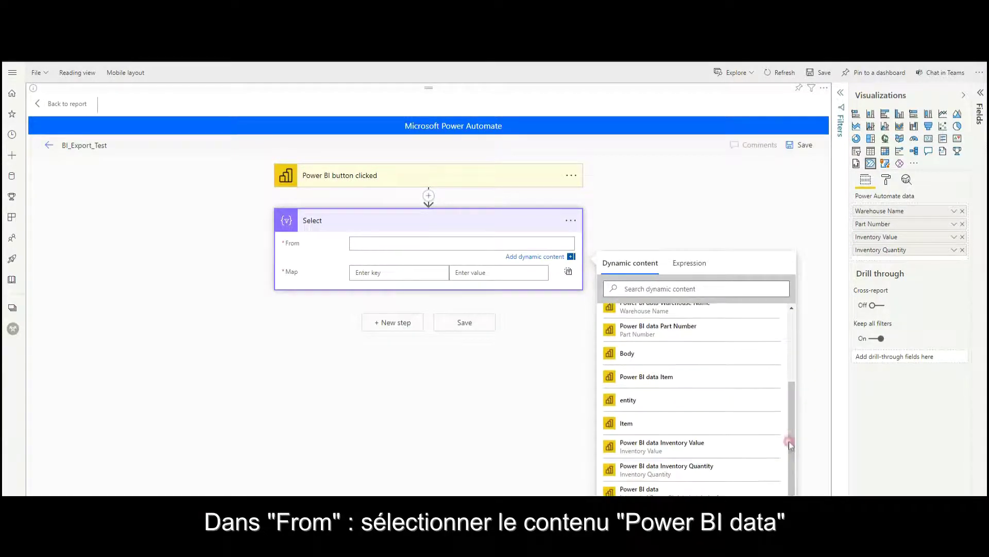
click(670, 490)
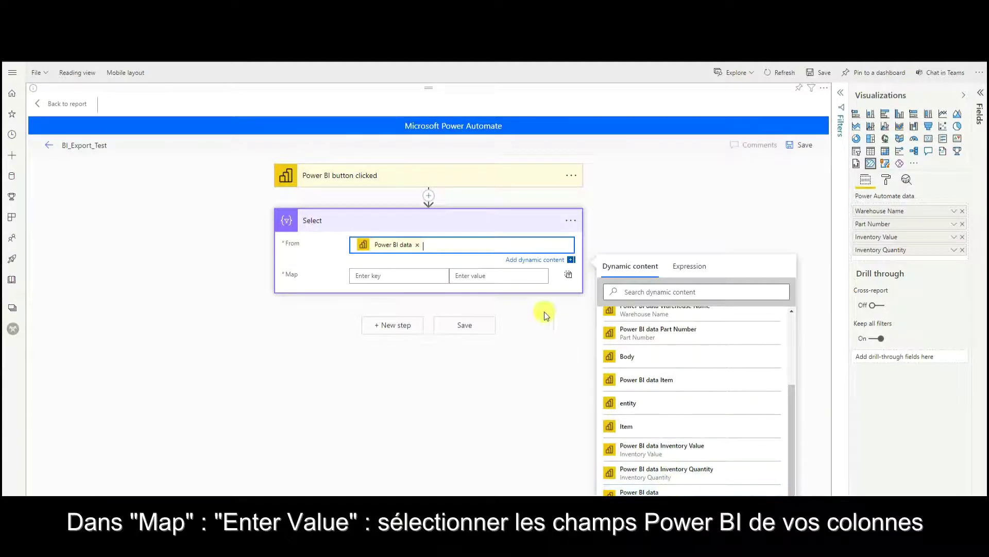
Step: Set the Select map values to the Power BI data fields Warehouse Name, Part Number, Inventory Value and Inventory Quantity, one per row
click(477, 274)
click(482, 278)
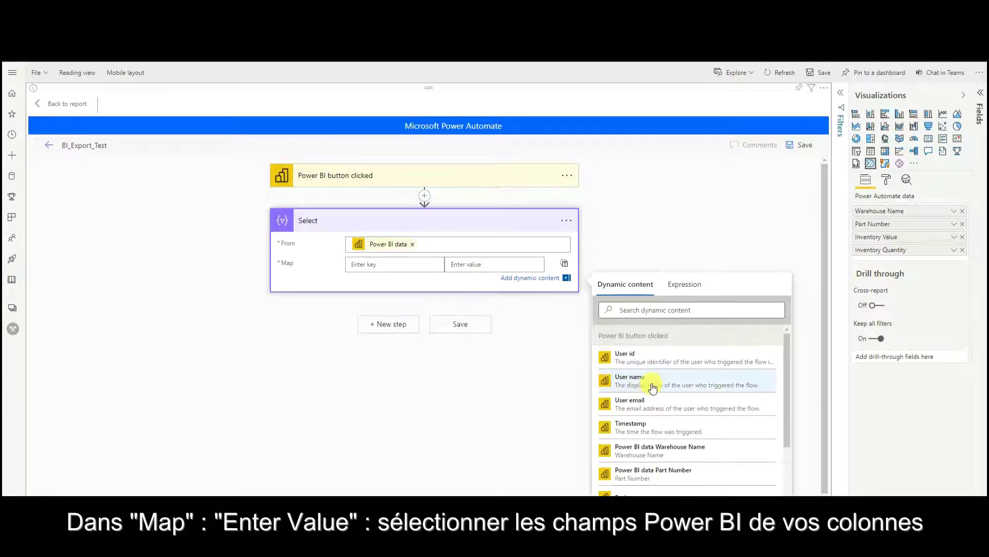
click(674, 452)
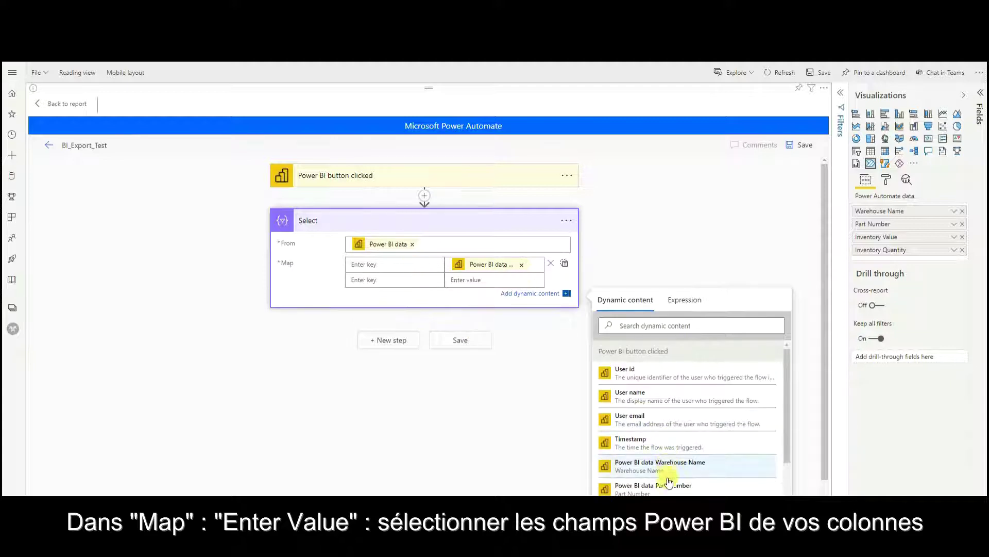
click(663, 486)
click(398, 281)
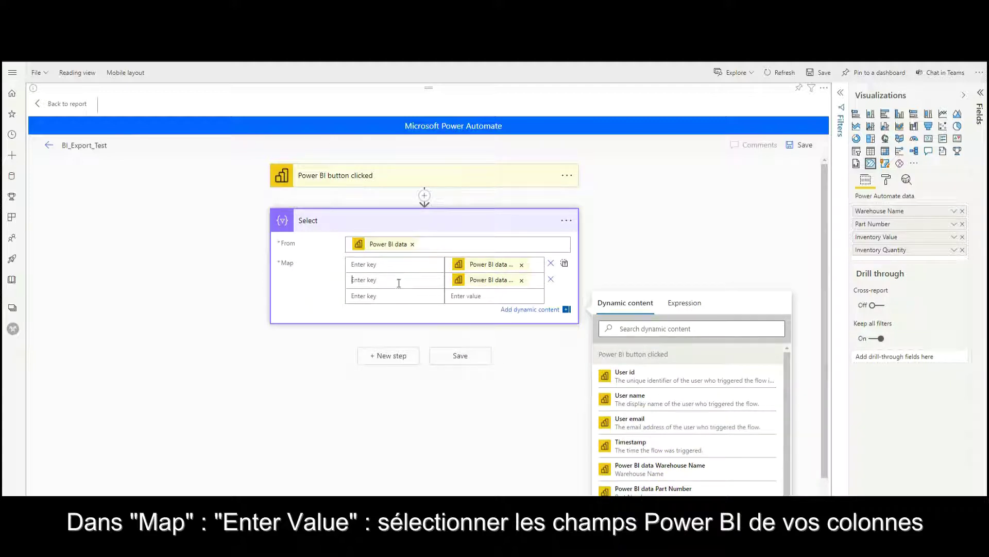
click(459, 293)
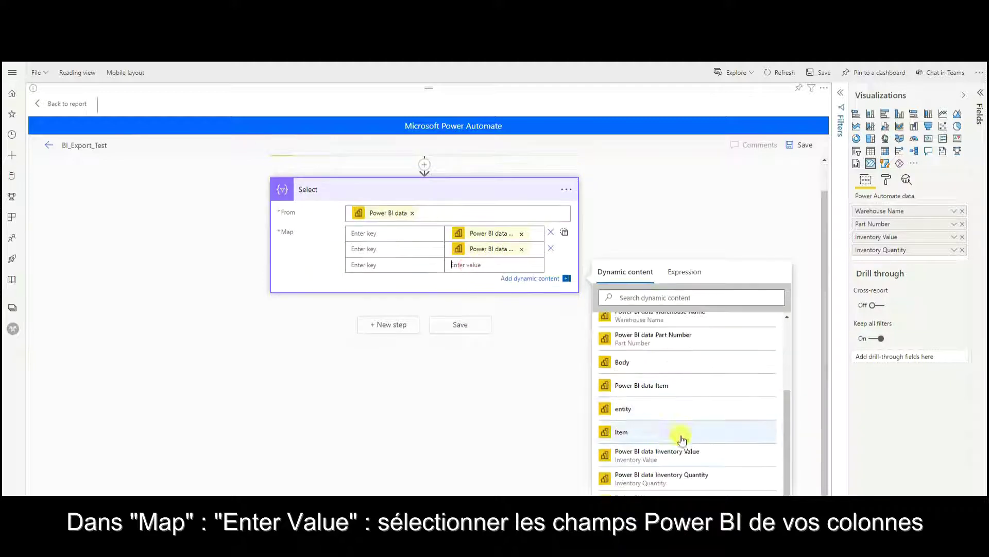
click(689, 465)
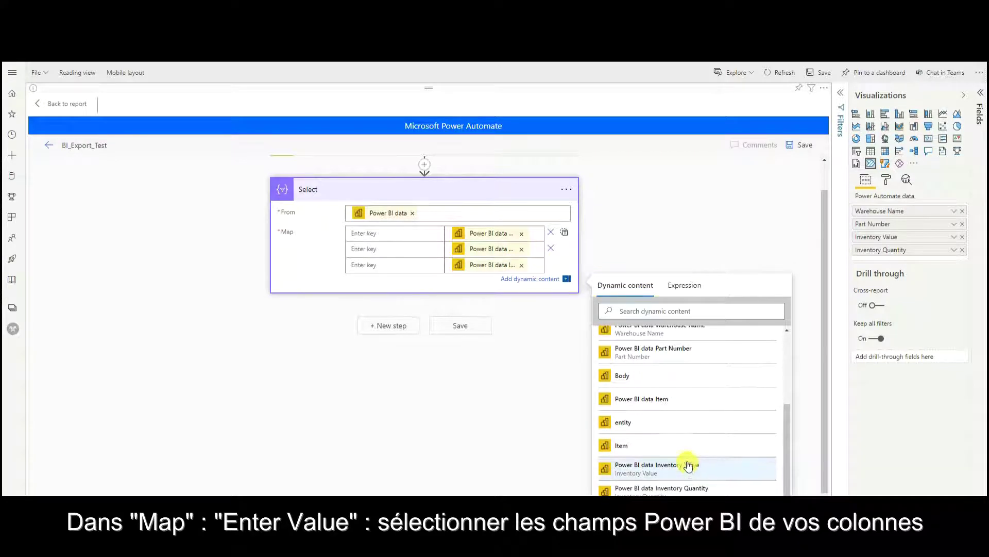
click(377, 268)
click(462, 280)
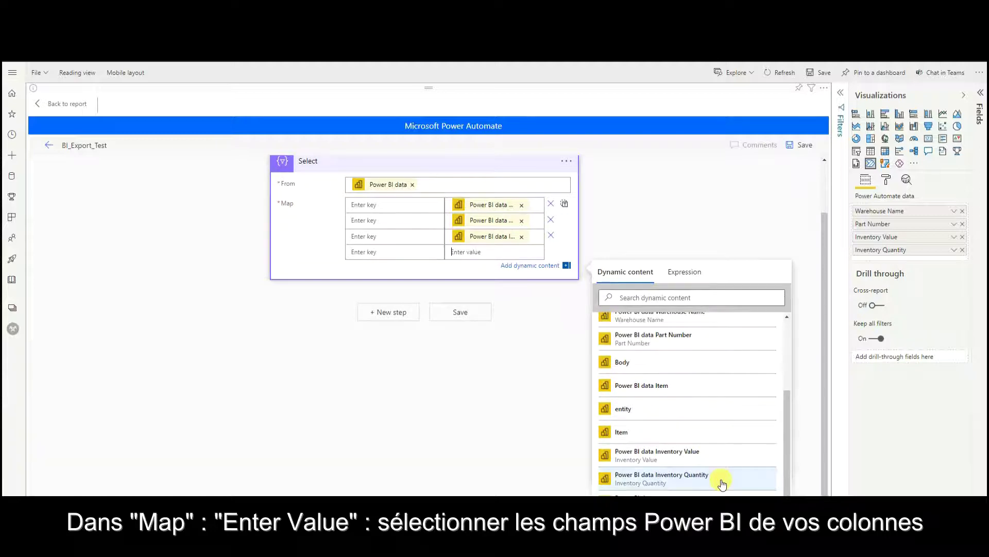
click(722, 482)
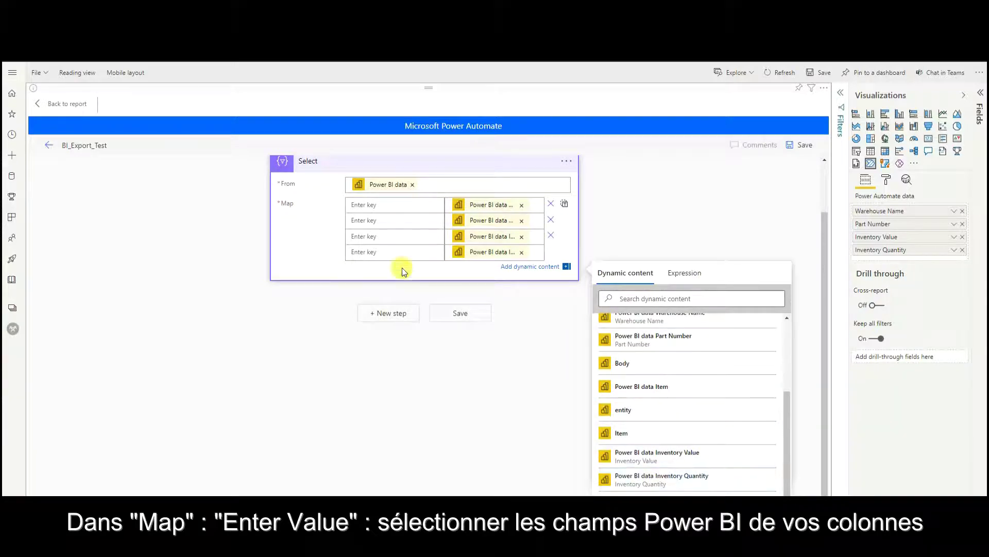
Step: Enter the map keys Warehouse Name, Part Number, Inventory Value and Inventory Quantity for the matching values, and collapse the Select step
click(364, 207)
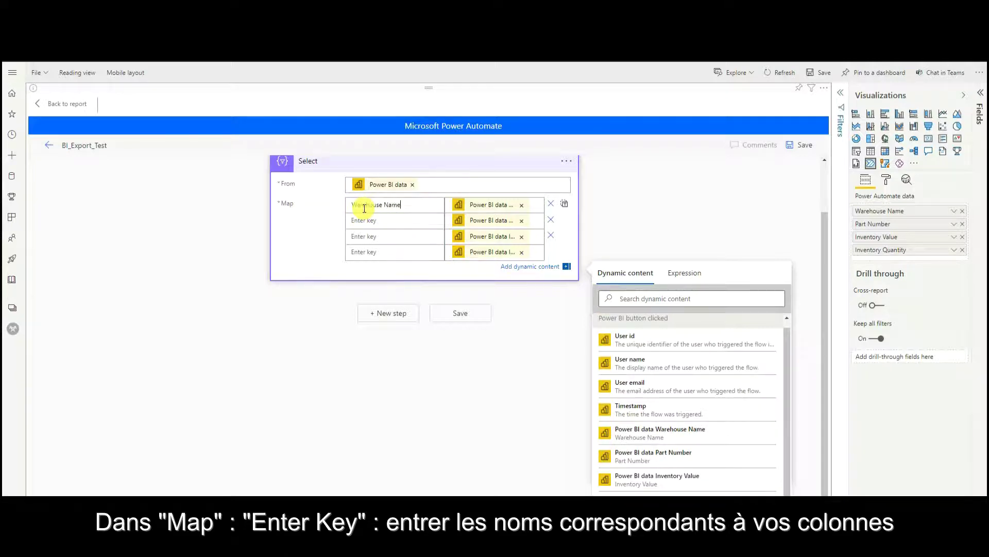
text(Warehouse Name)
click(377, 216)
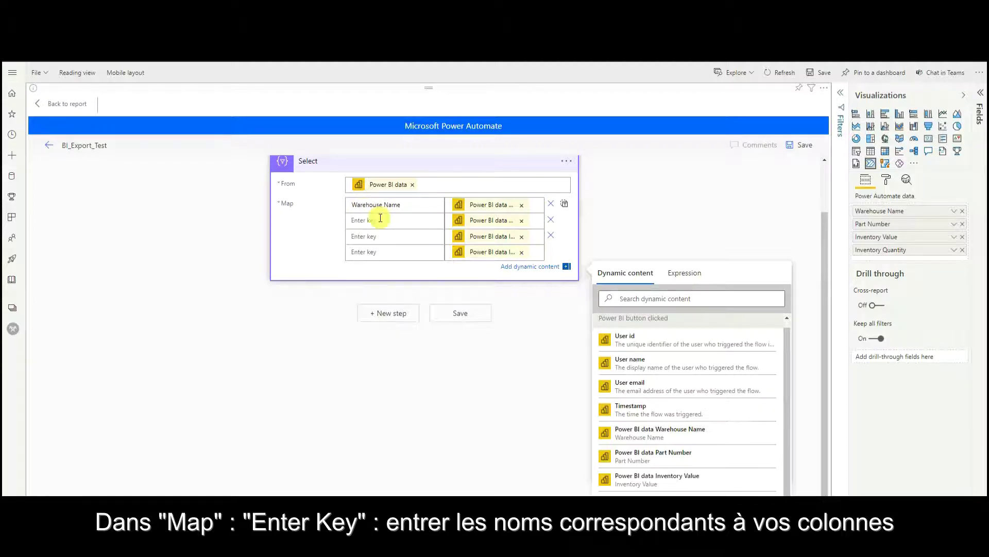
text(Part Number)
click(385, 237)
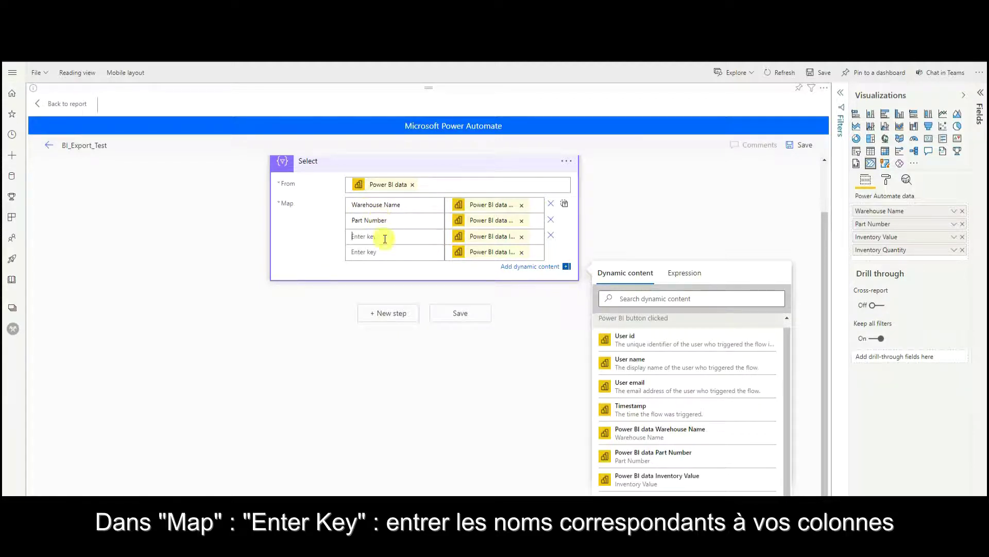
text(Inventory Value)
click(376, 254)
text(Inv)
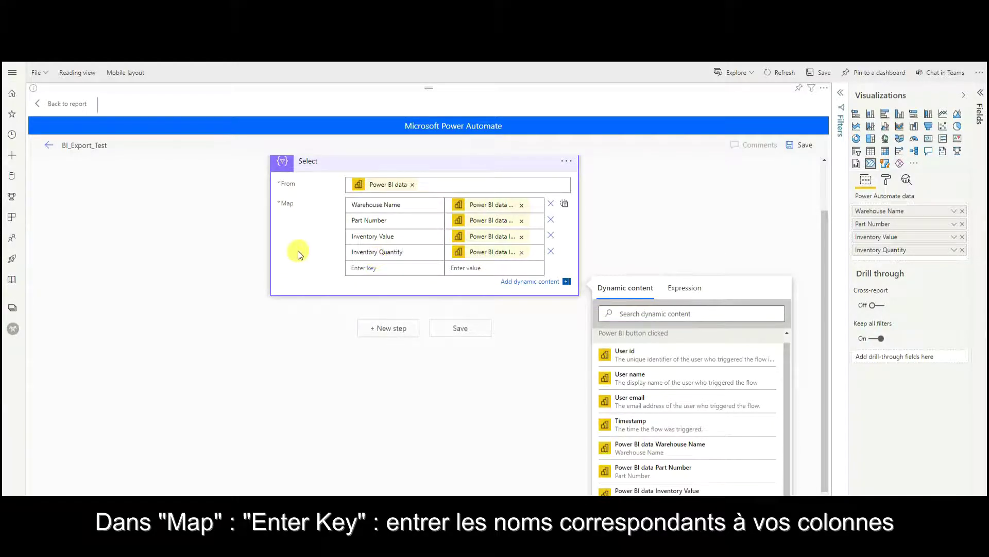
click(320, 256)
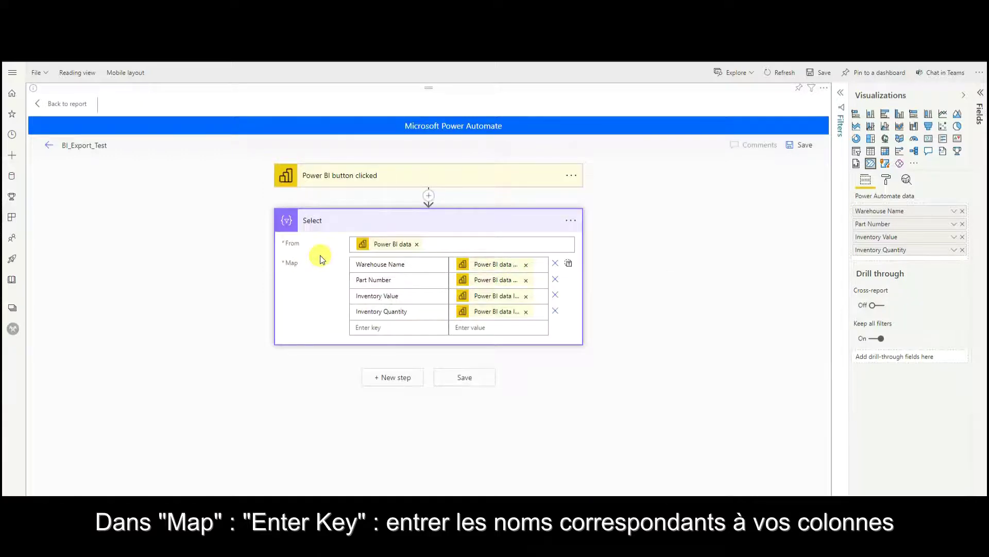
click(390, 227)
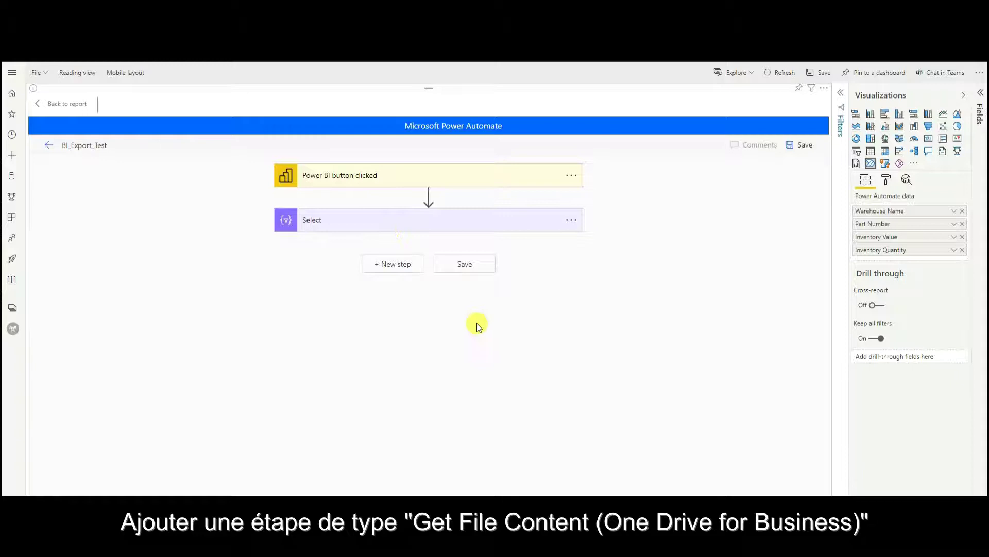
Step: Add a Get file content (OneDrive for Business) step after the Select step
click(407, 269)
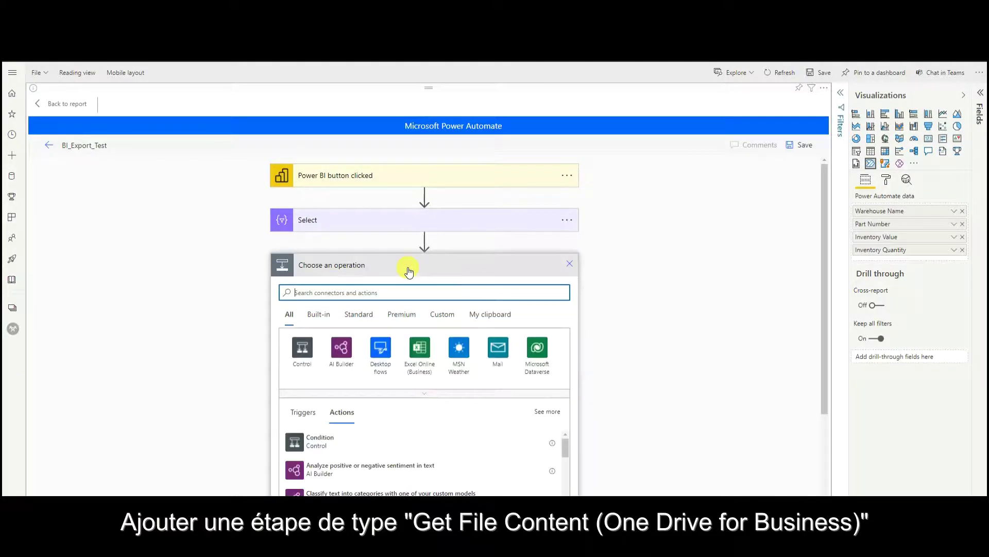
text(get)
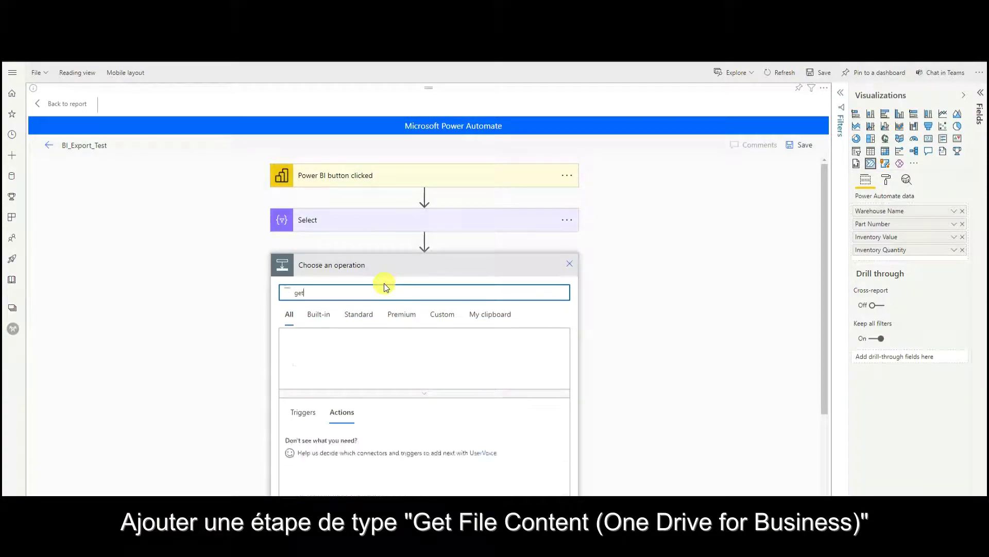
text( file con)
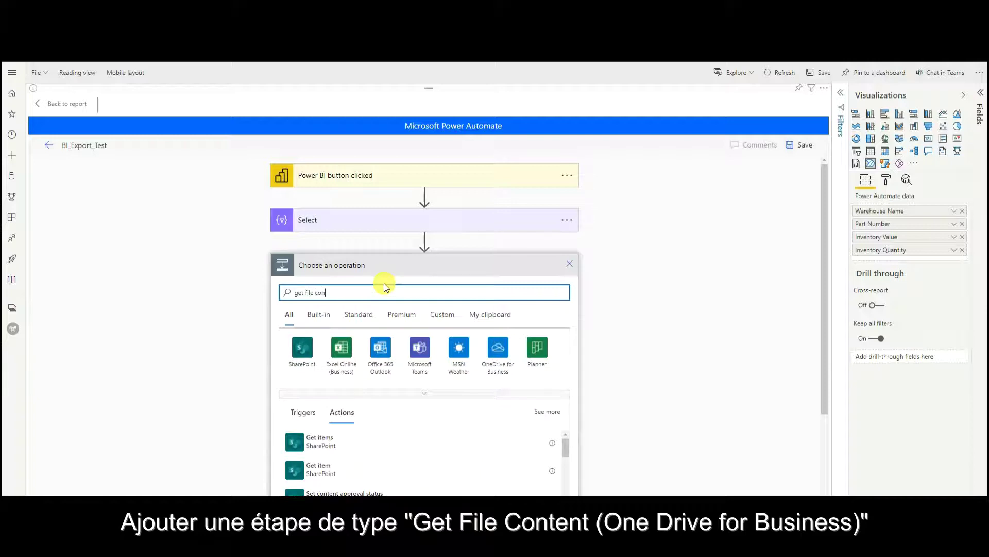
text(tent)
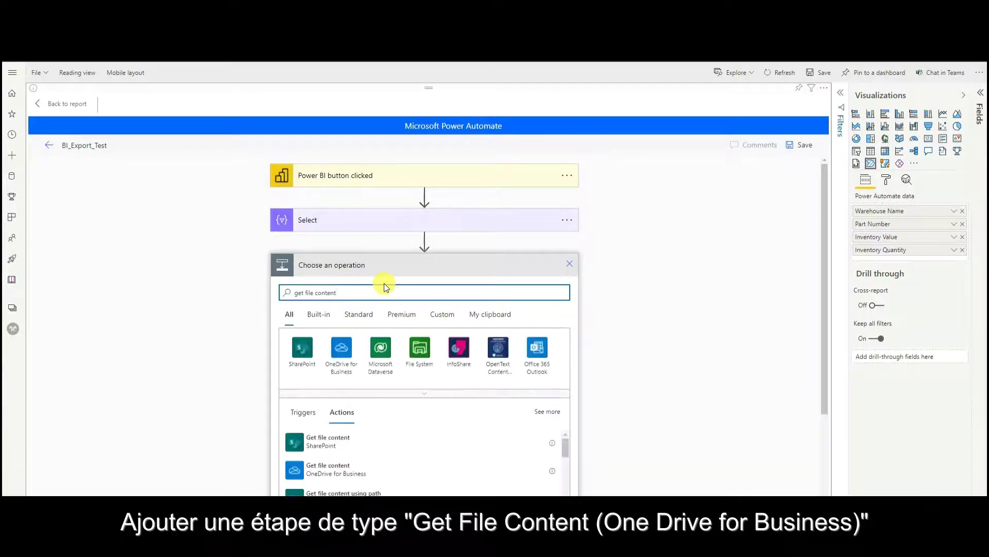
scroll(384, 283, down, 1)
click(394, 422)
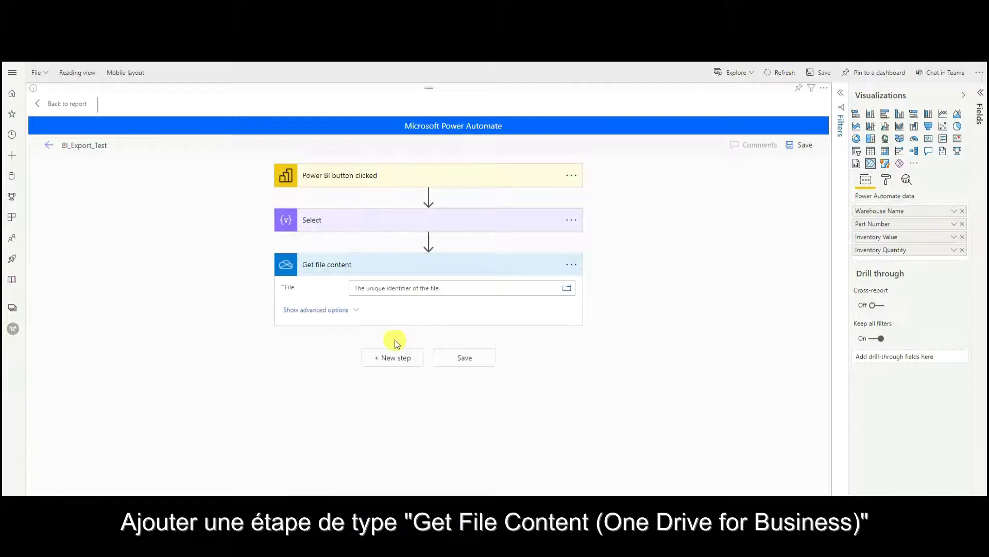
Step: Set the Get file content step's file to /TestBI_Template.xlsx from the OneDrive root, and collapse the step
click(567, 291)
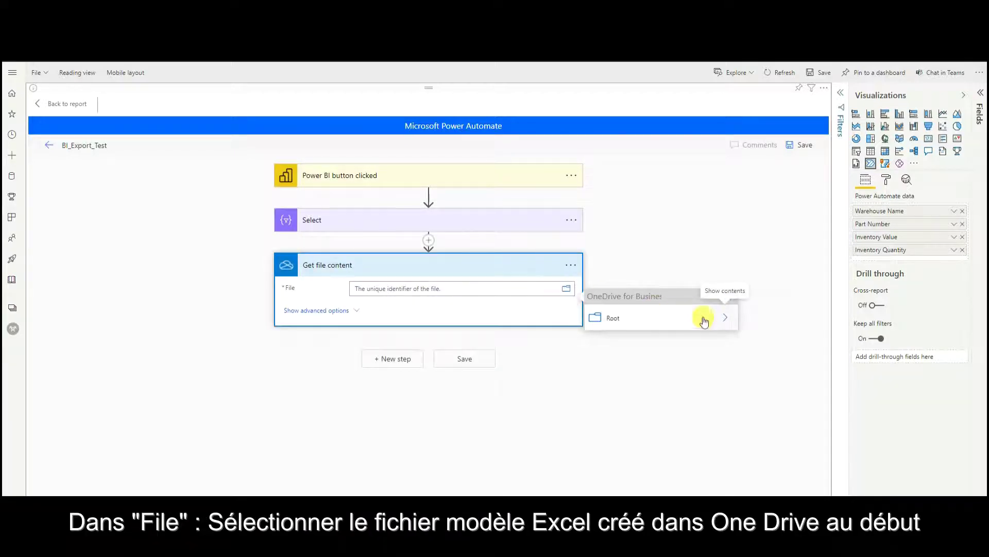
click(724, 320)
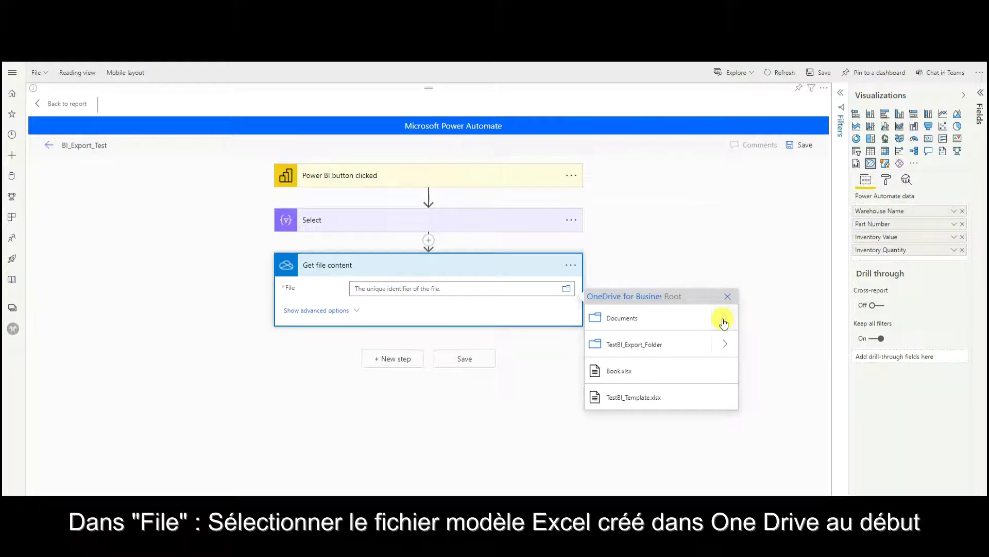
click(633, 402)
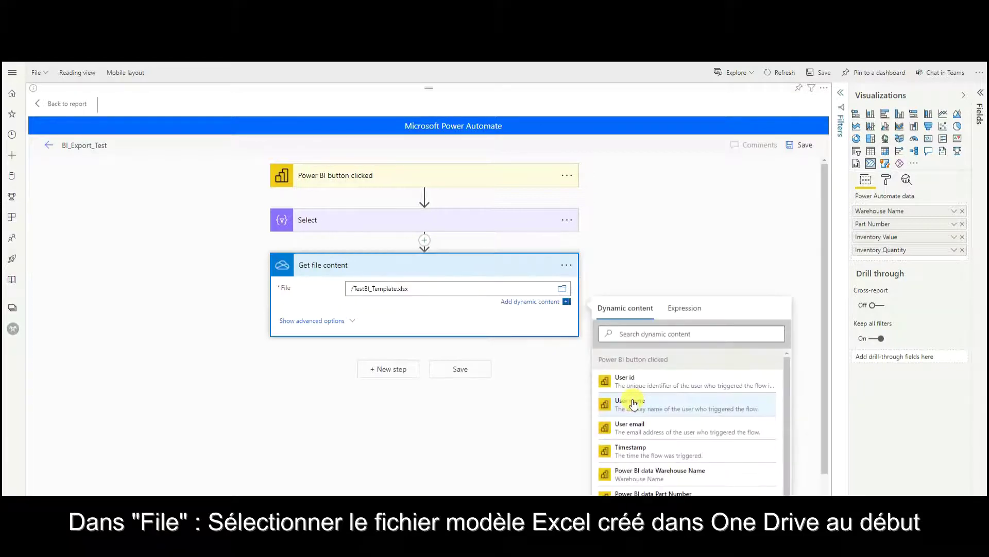
click(421, 314)
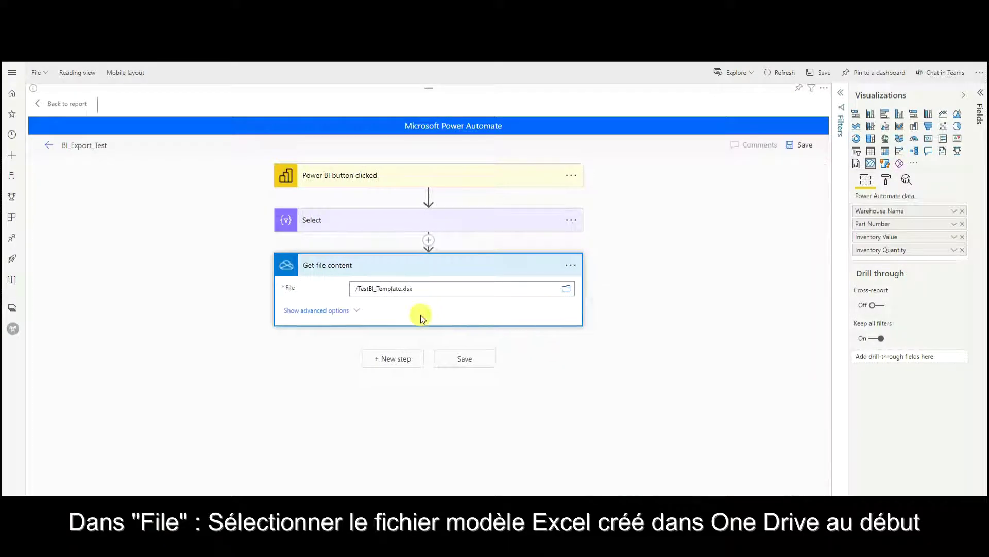
click(435, 274)
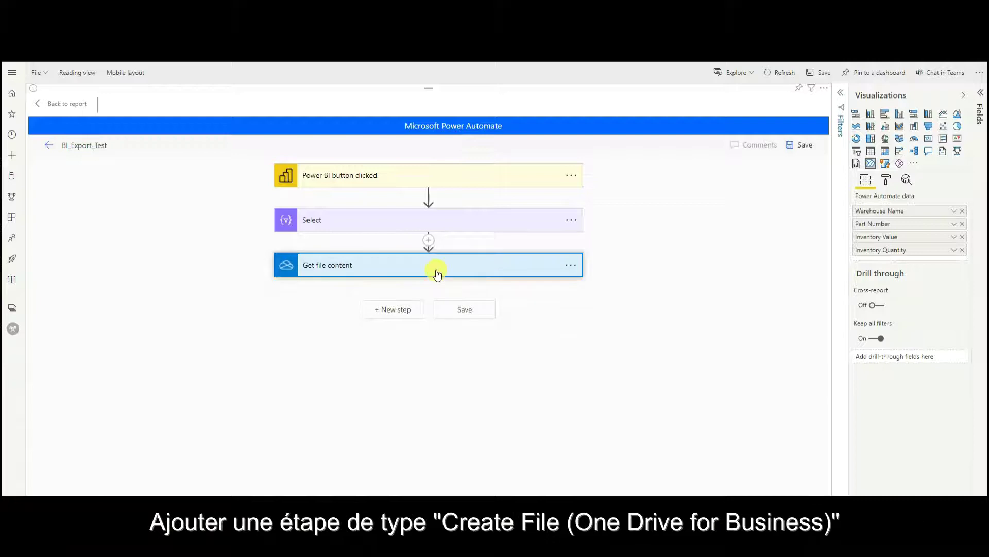
Step: Add a Create file (OneDrive for Business) step after Get file content
click(406, 311)
click(394, 335)
text(create )
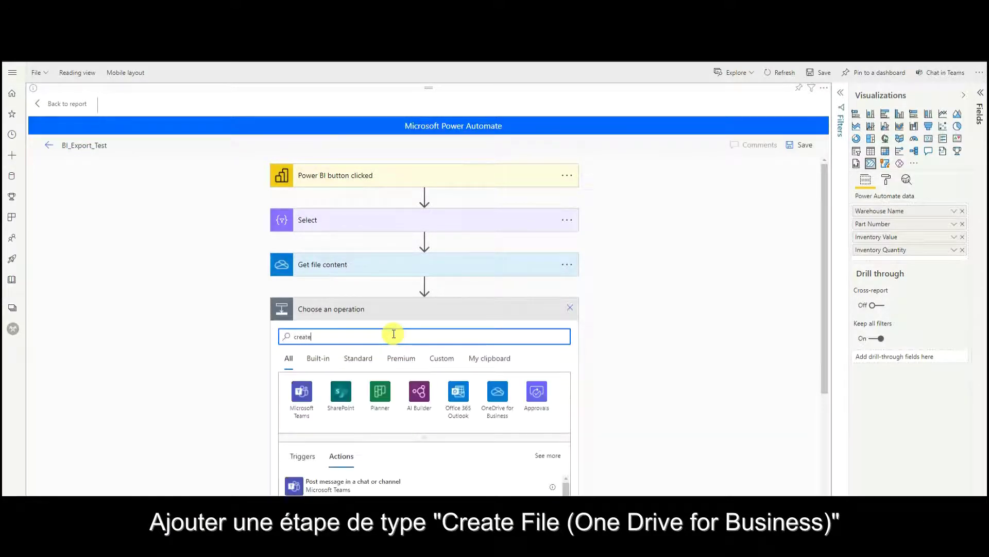
text(file)
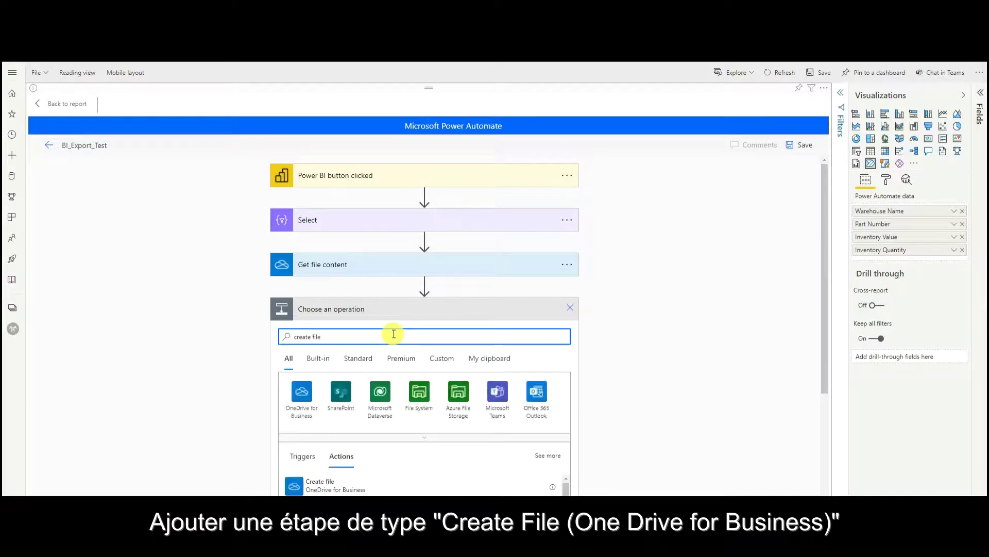
scroll(394, 334, down, 1)
click(384, 435)
Step: Set the Create file step's folder path to /TestBI_Export_Folder
click(380, 334)
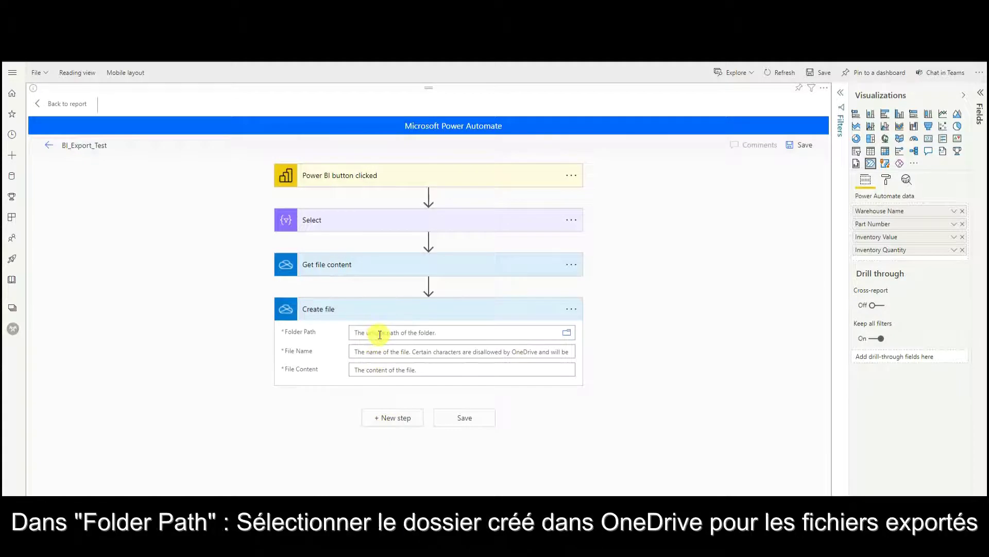
click(564, 335)
click(725, 363)
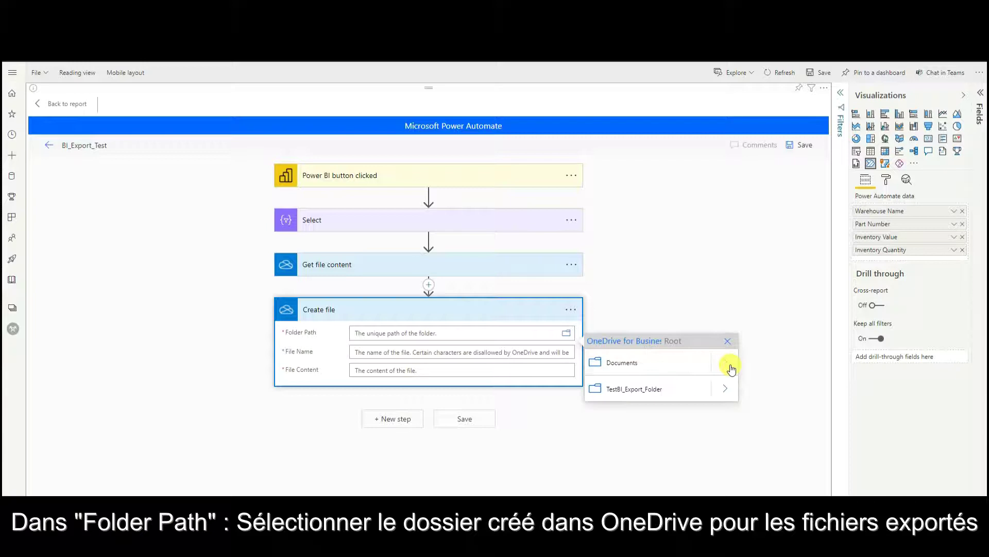
click(630, 392)
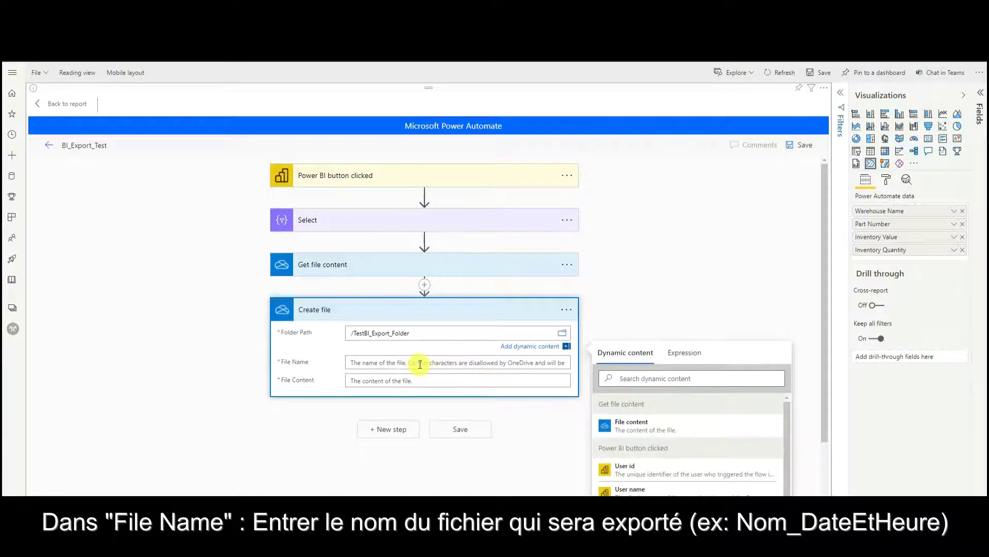
Step: Set the new file's name to TestBI_Export_Report_, followed by the expression formatDateTime(utcNow(),'ddmmyy-hhmmss') and the extension .xlsx
click(418, 360)
text(TestBI_Export_Report)
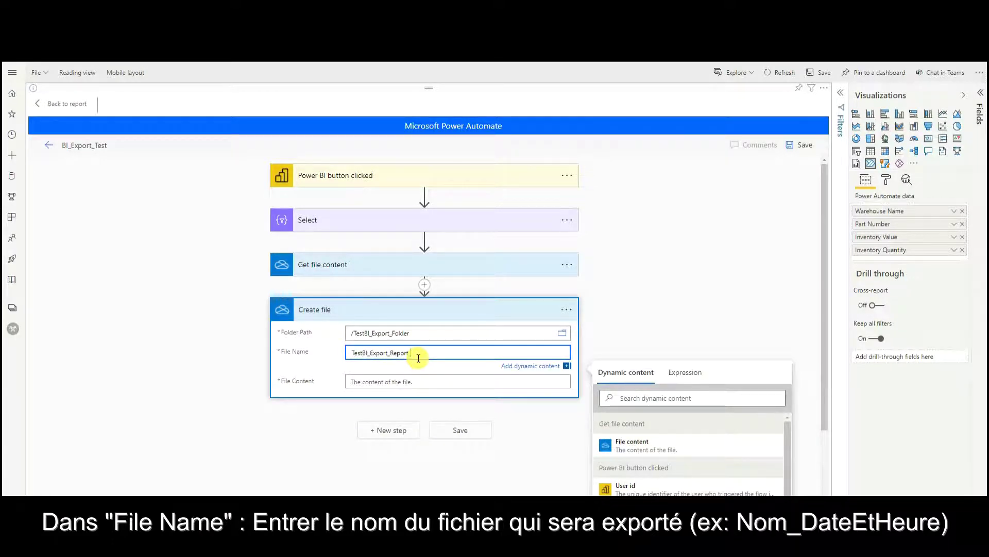
text(_)
click(684, 372)
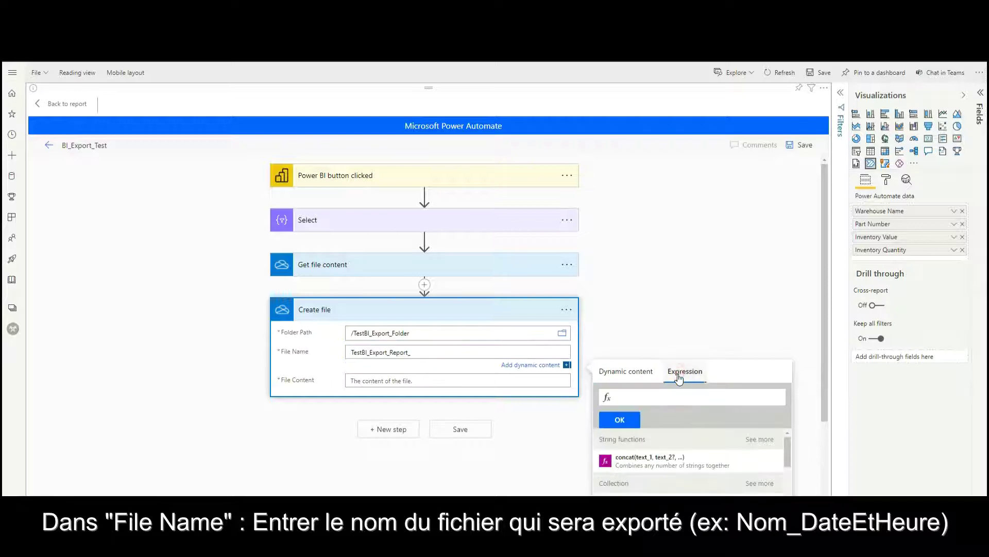
click(630, 402)
text(form)
key(Return)
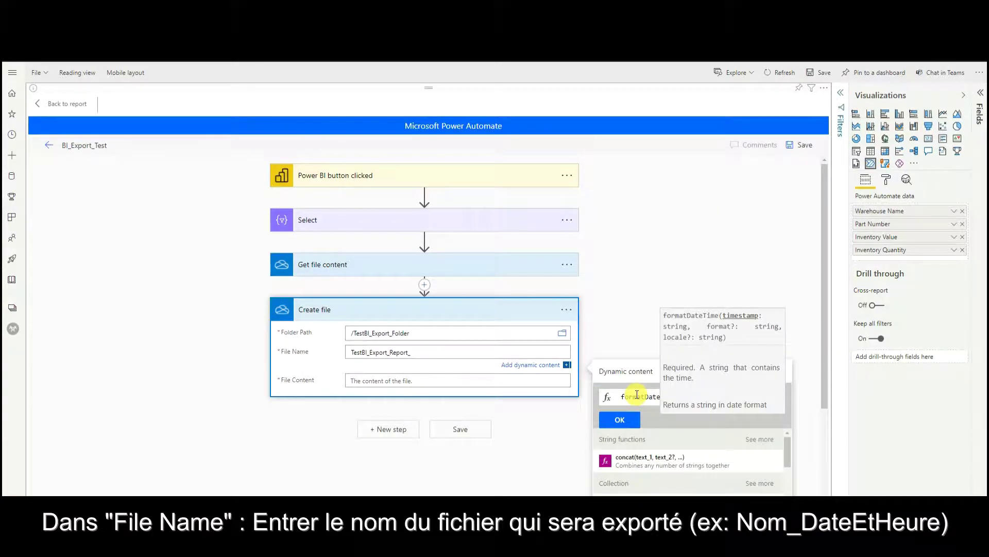
text(utcNow(),'ddm)
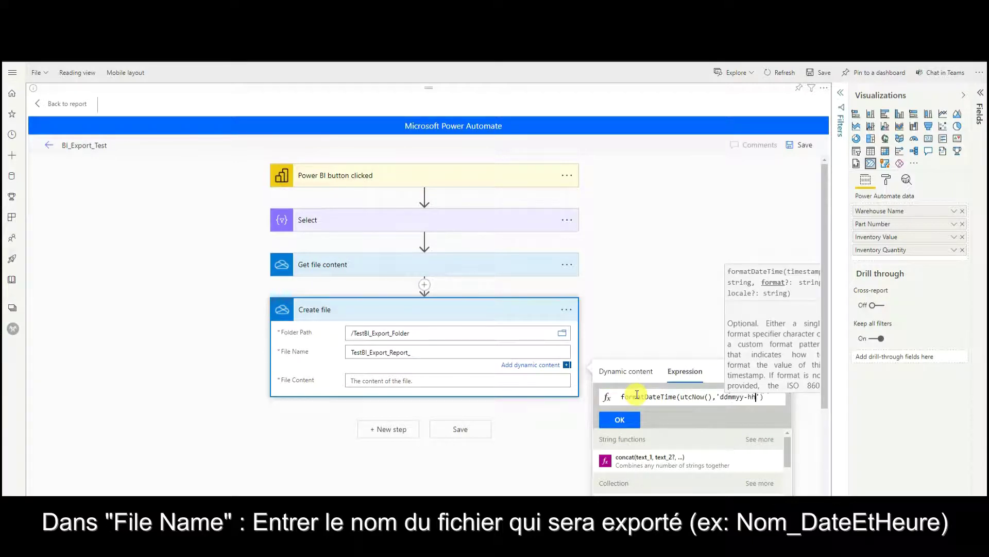
text(myy-hhmmss)
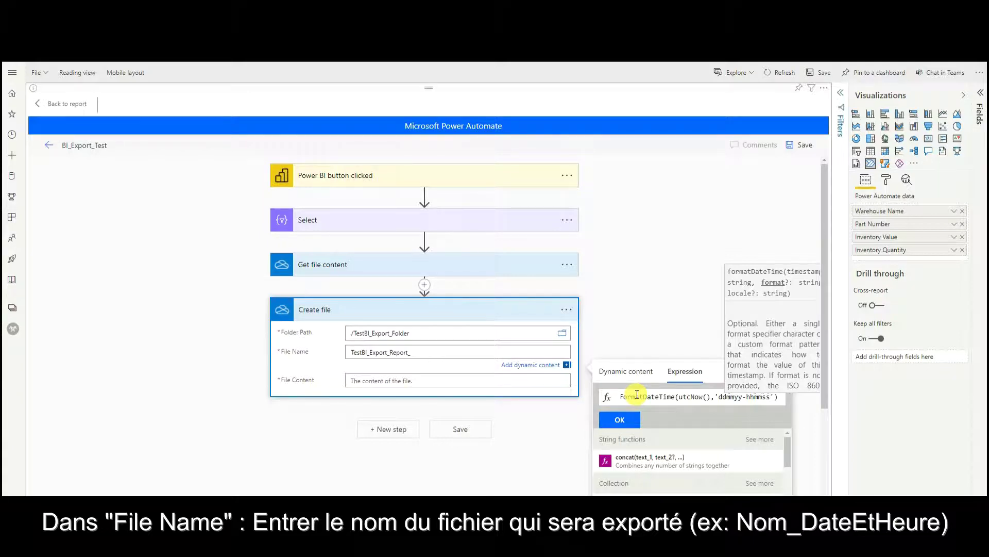
click(620, 419)
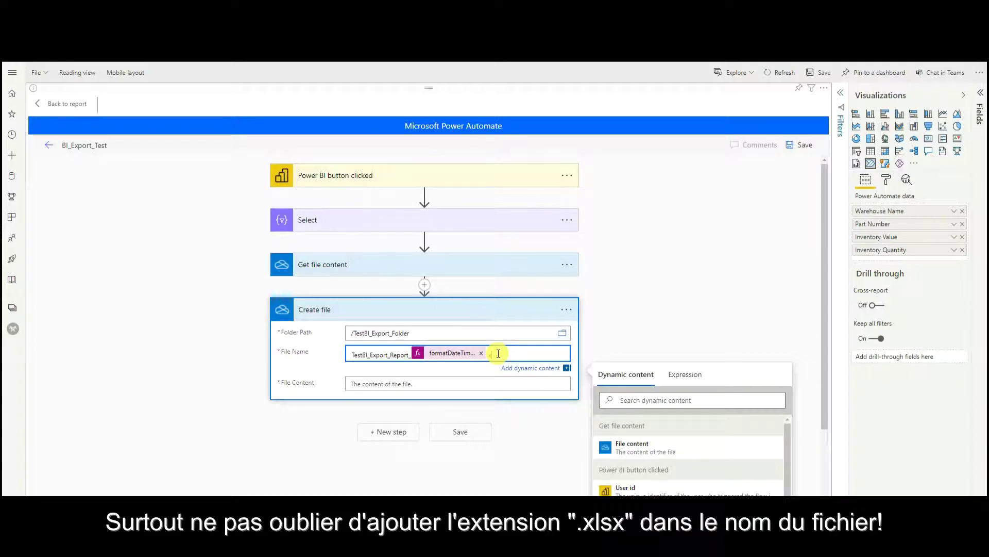
text(xlsx)
Step: Set the Create file step's file content to the File content output of Get file content, and collapse the step
click(436, 383)
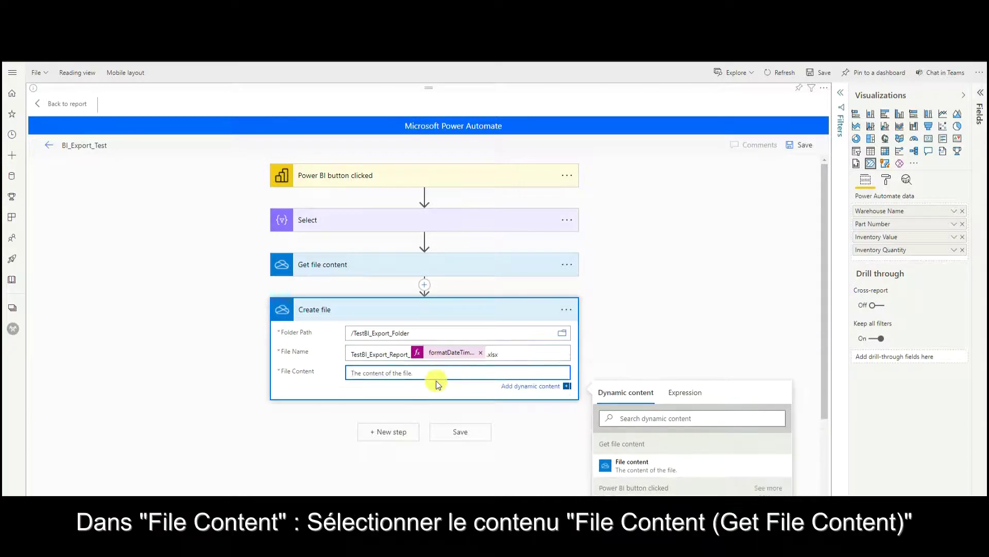
click(628, 466)
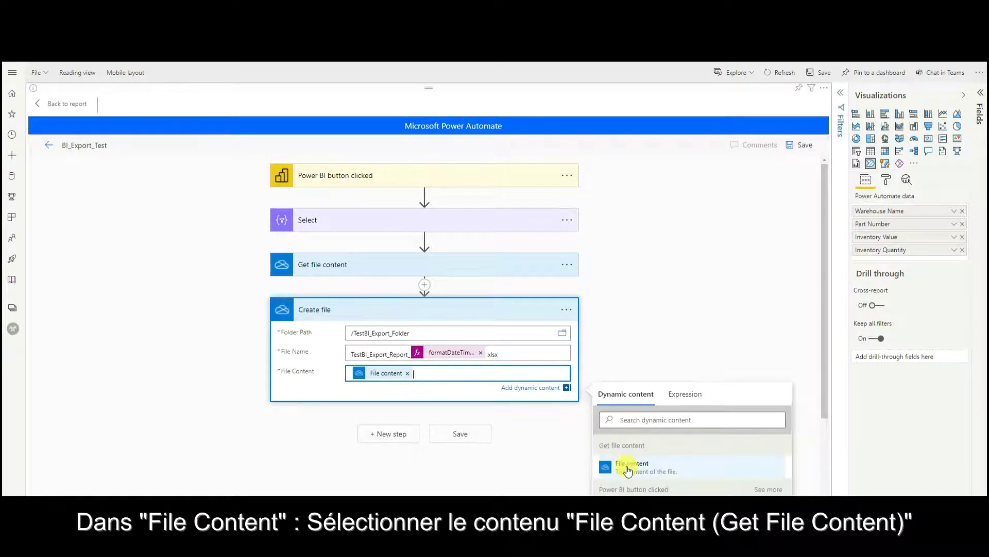
click(295, 381)
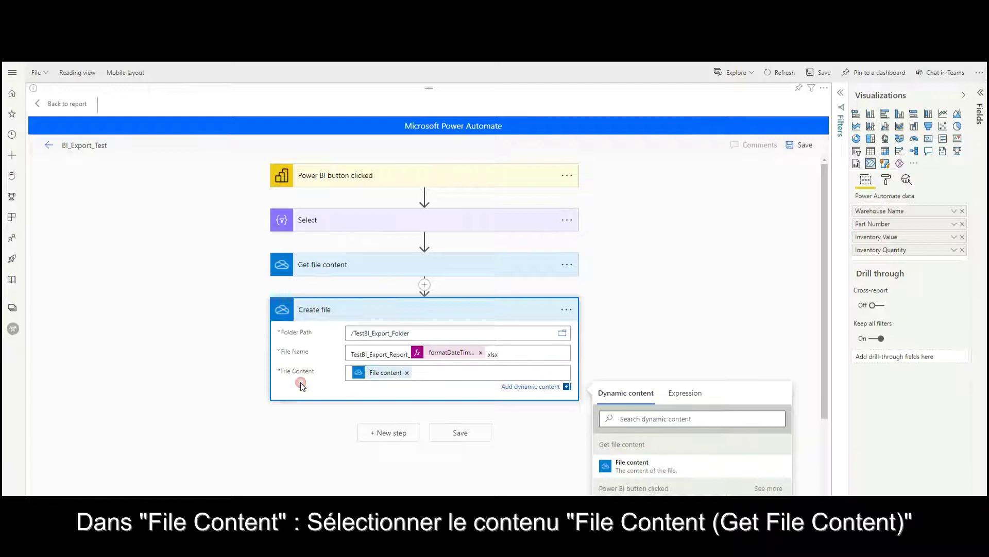
click(327, 314)
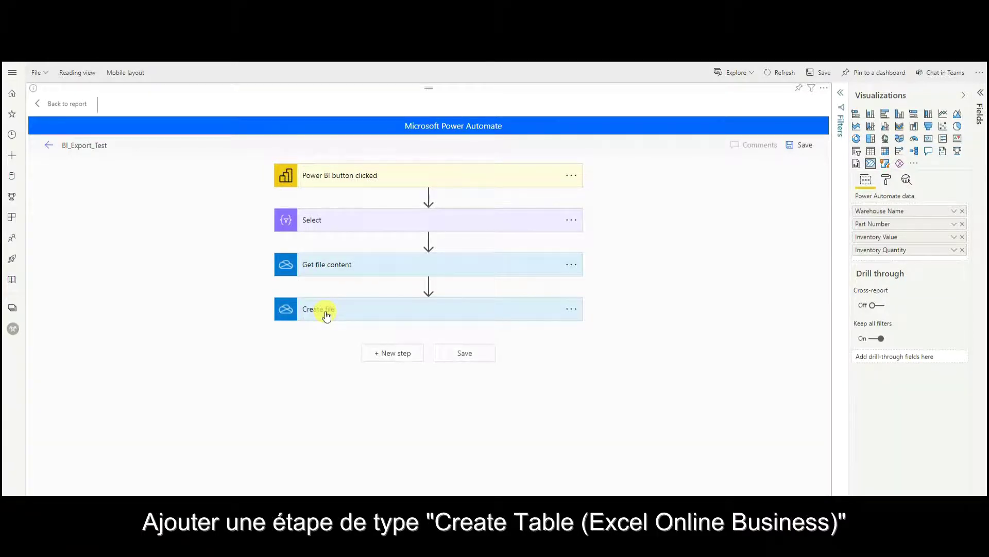
Step: Add a Create table (Excel Online Business) step after Create file
click(402, 359)
click(367, 382)
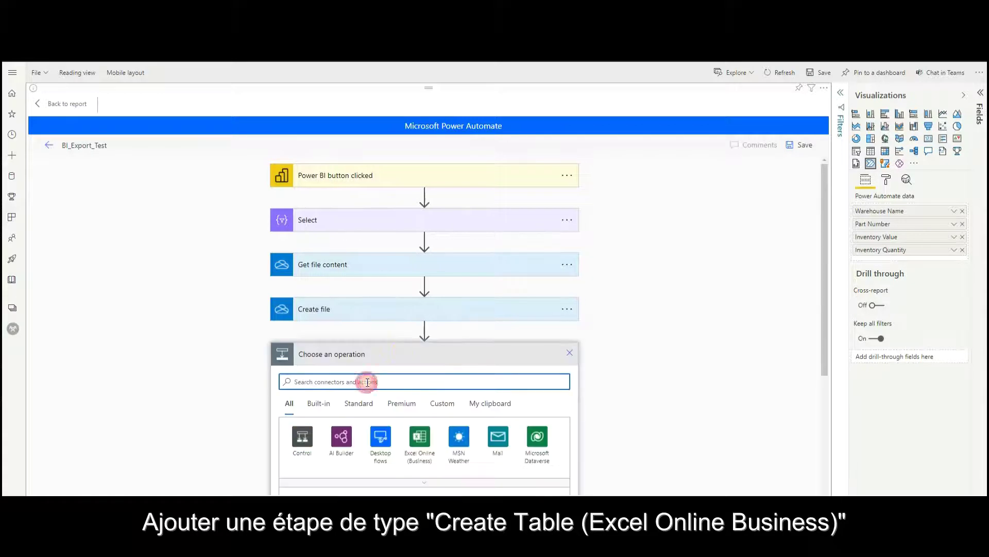
text(create table)
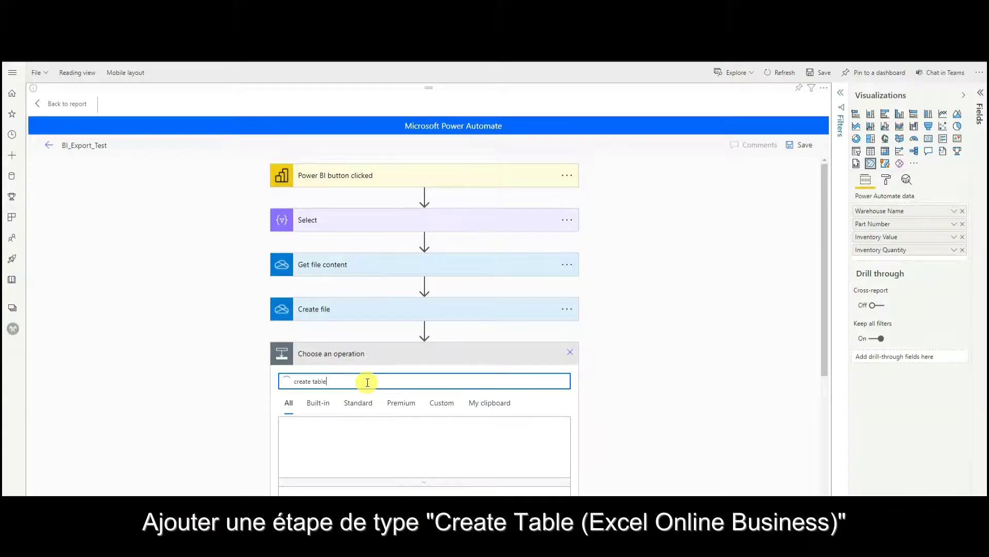
scroll(367, 384, down, 1)
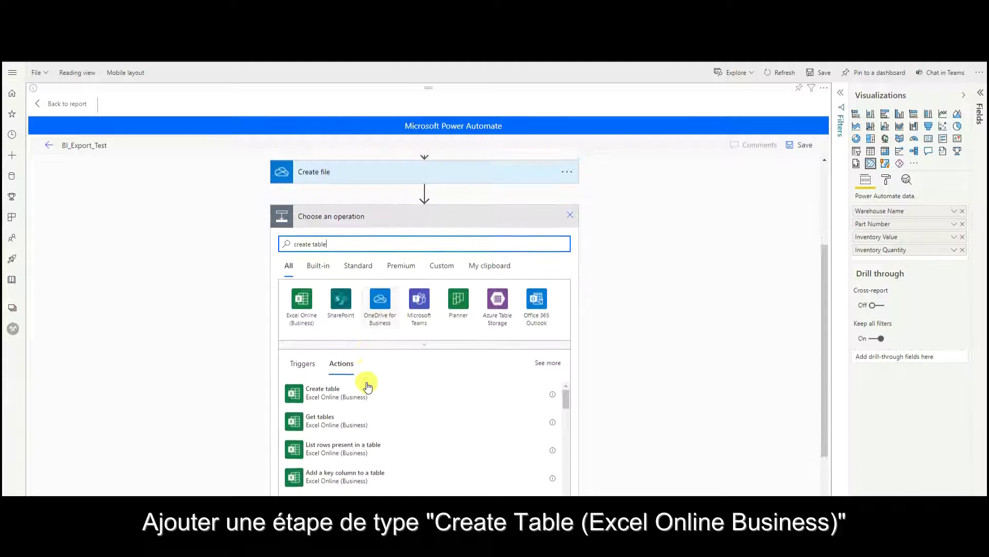
click(389, 375)
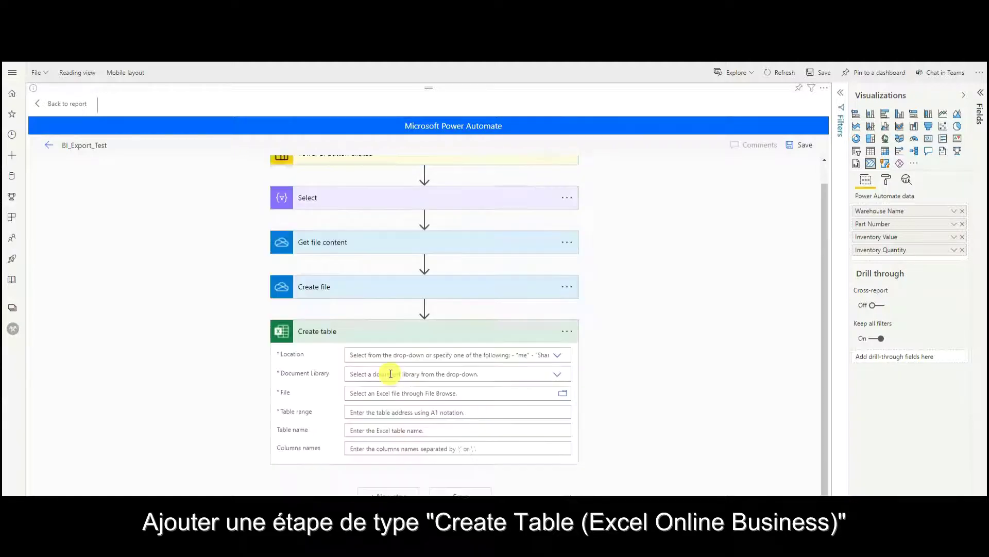
Step: Set the Create table step's location to OneDrive for Business and its document library to OneDrive
click(557, 355)
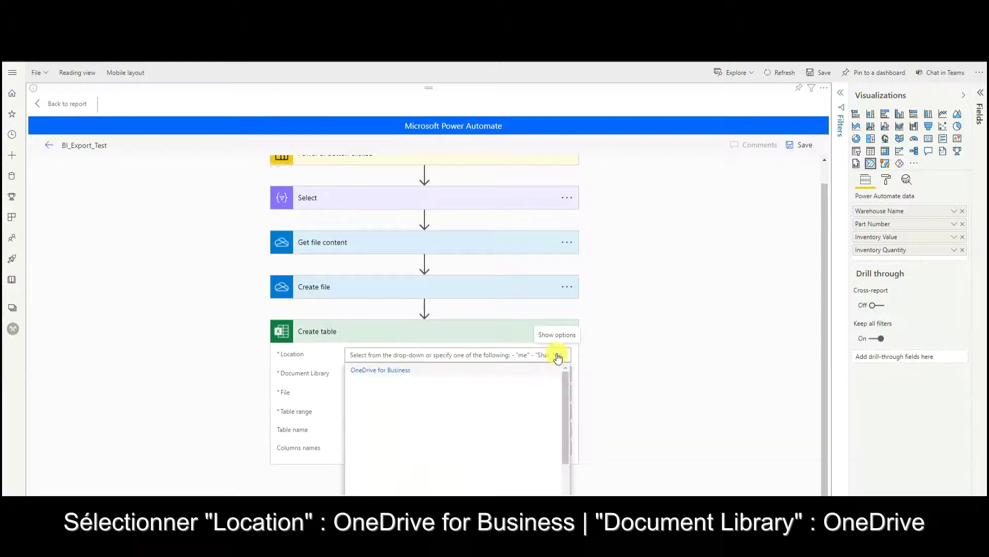
click(459, 371)
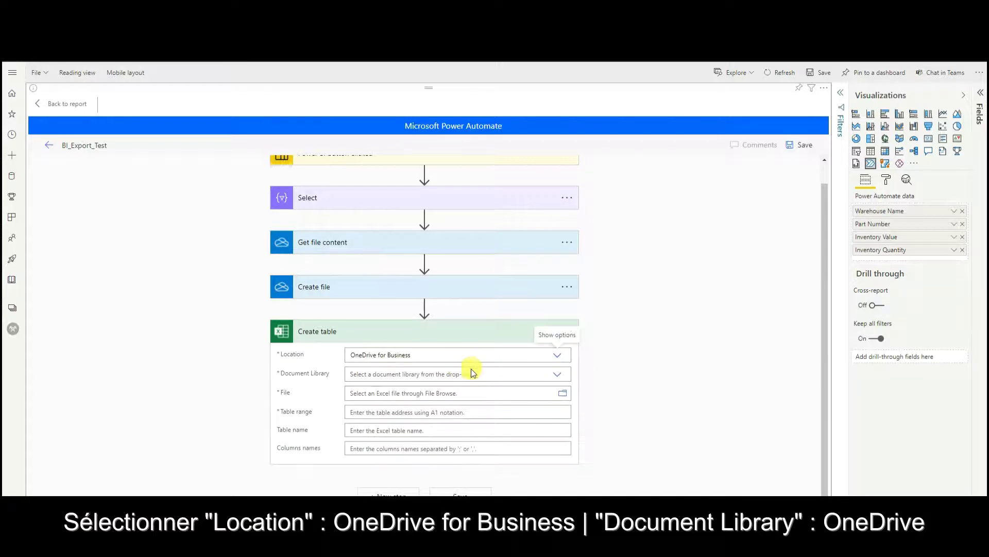
click(560, 379)
click(406, 389)
Step: Set the Create table step's file to the Id dynamic content from Create file
click(406, 393)
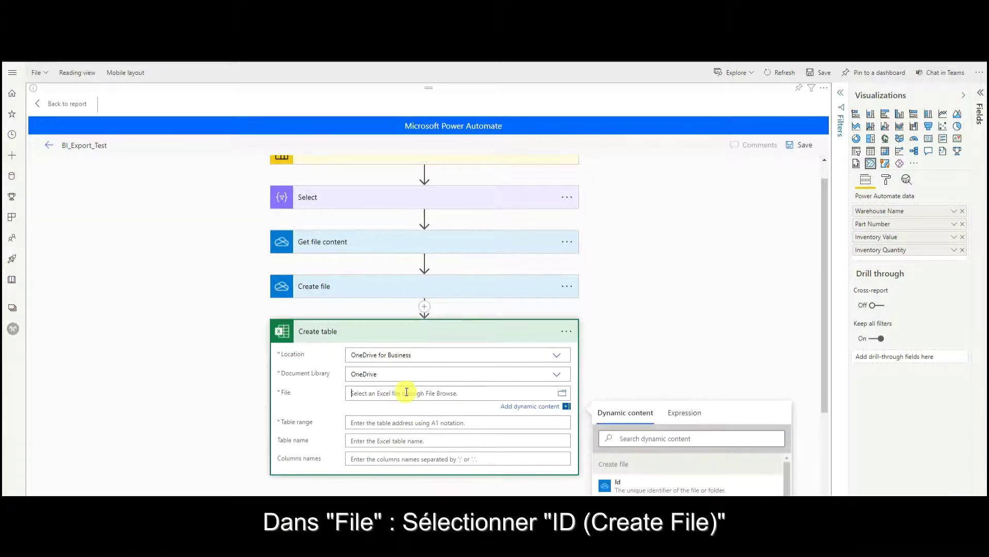
scroll(438, 392, down, 1)
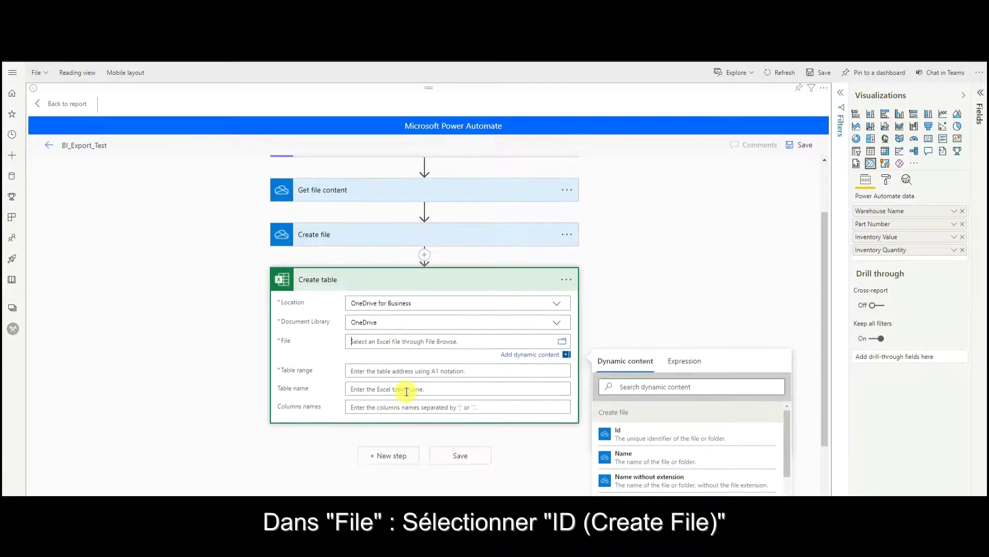
click(644, 435)
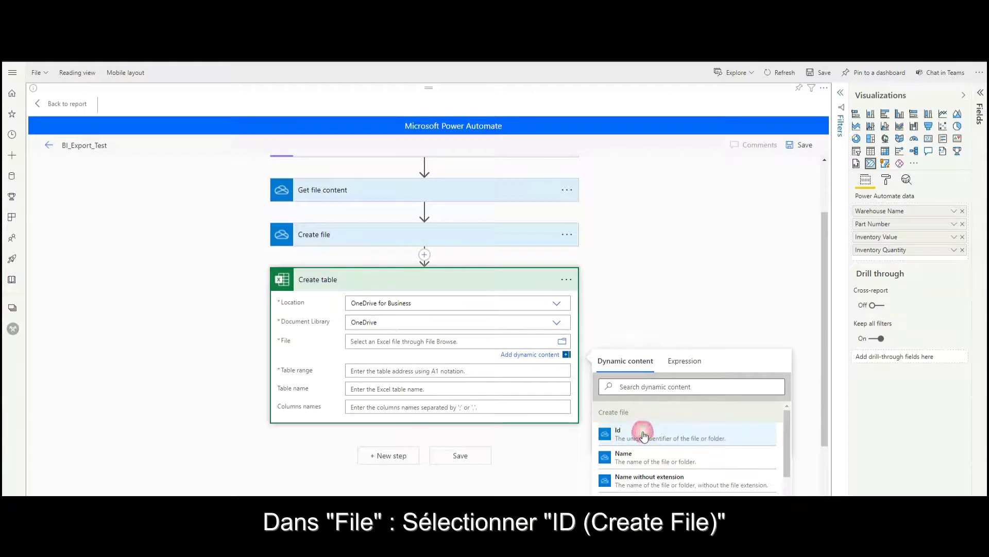
click(382, 373)
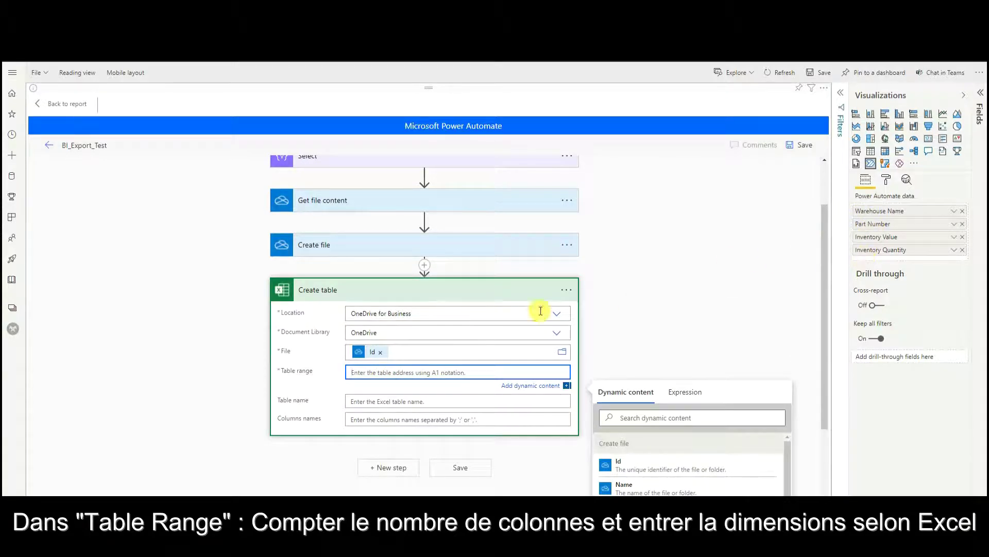
Step: Set the Create table step's table range to $A1:$D1 and its table name to TestTable
click(397, 377)
text($A1:$D1)
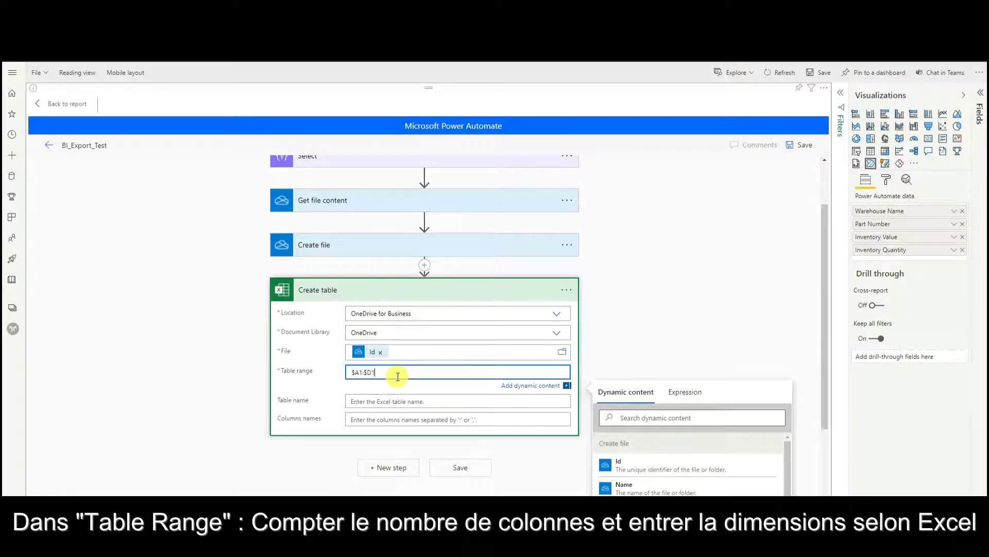
click(383, 401)
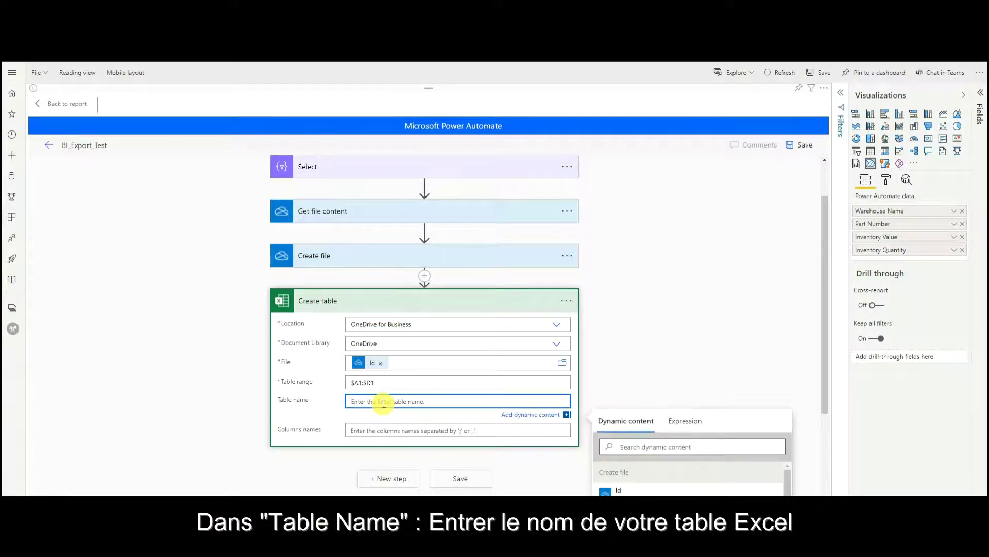
text(TestTable)
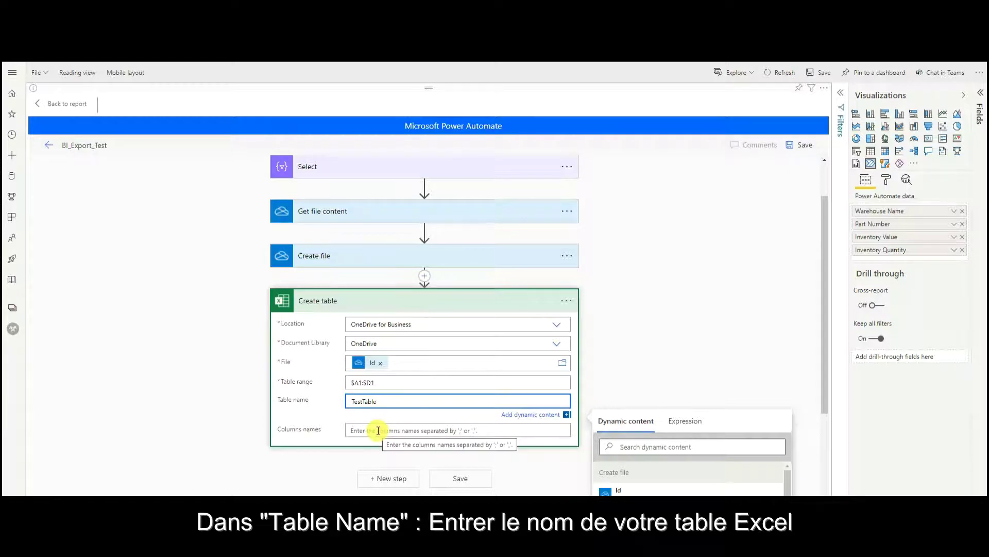
Step: Set the Create table step's column names to Warehouse Name,Part Number,Inventory Value,Inventory Quantity, and collapse the step
click(378, 431)
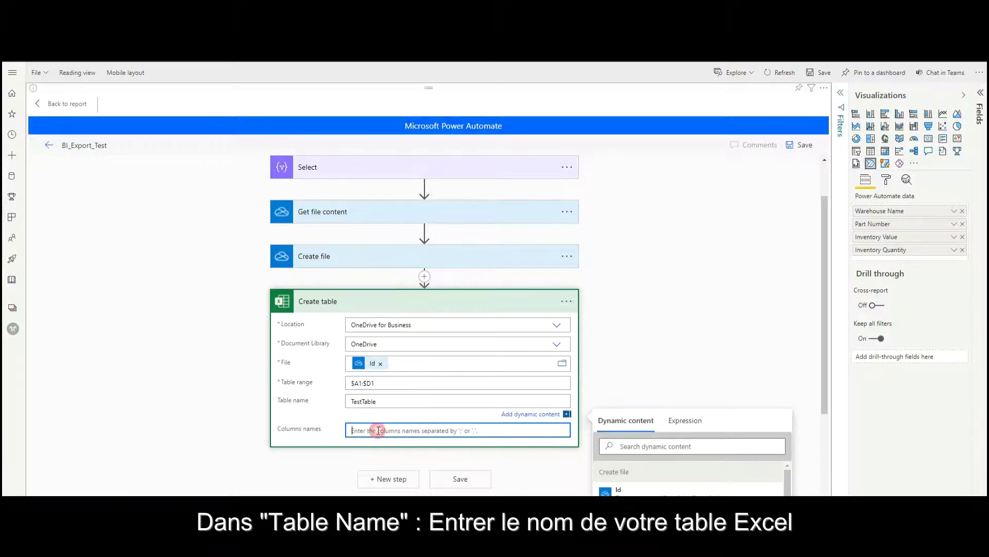
text(Wareho)
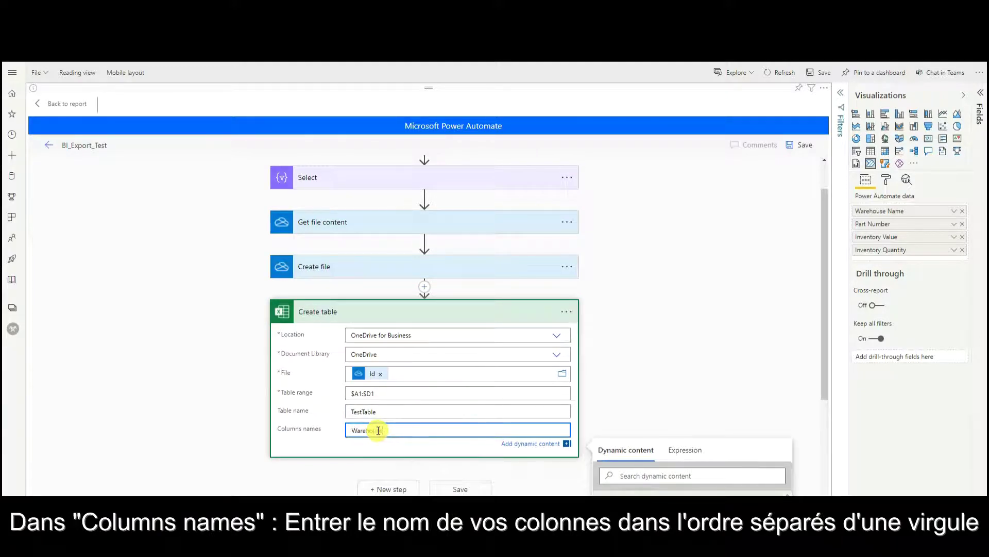
text(use Name,Part Number,Inventory Value,)
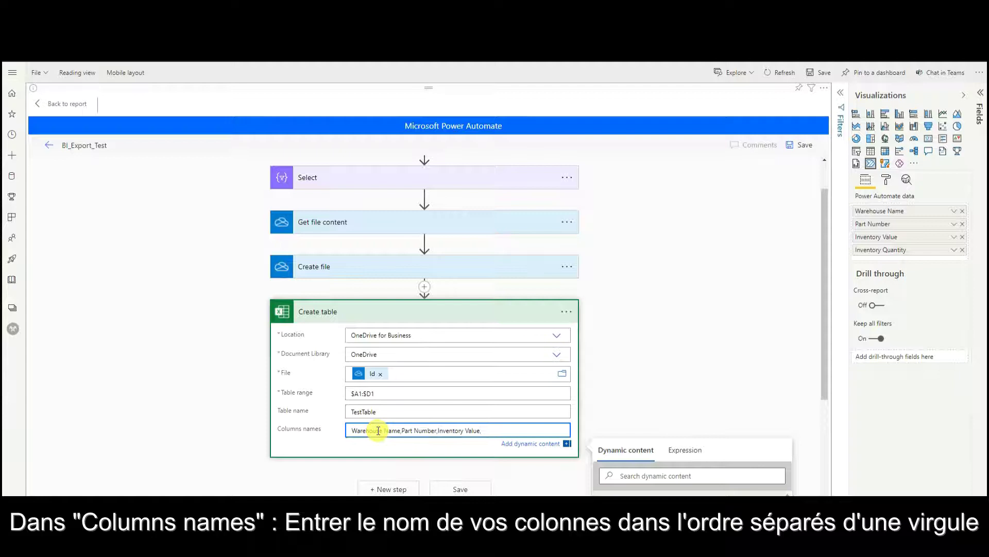
text(Inventory Quantity)
click(320, 440)
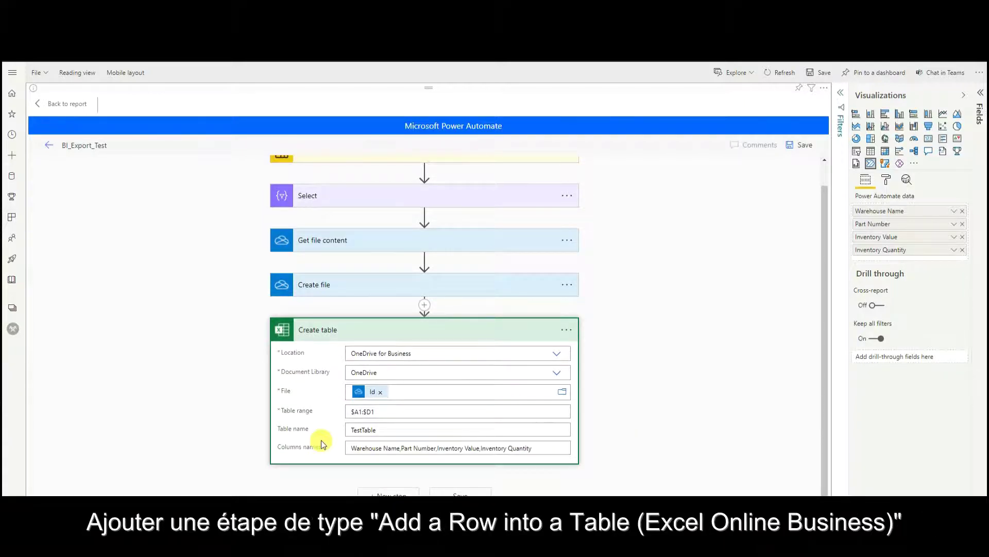
click(361, 329)
Step: Add an Add a row into a table (Excel Online Business) step after Create table
click(390, 405)
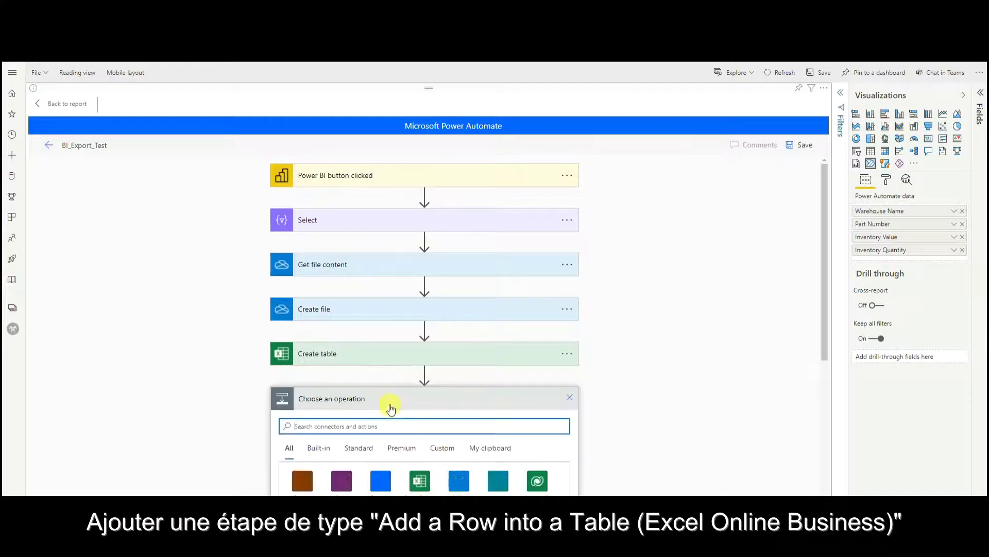
text(add)
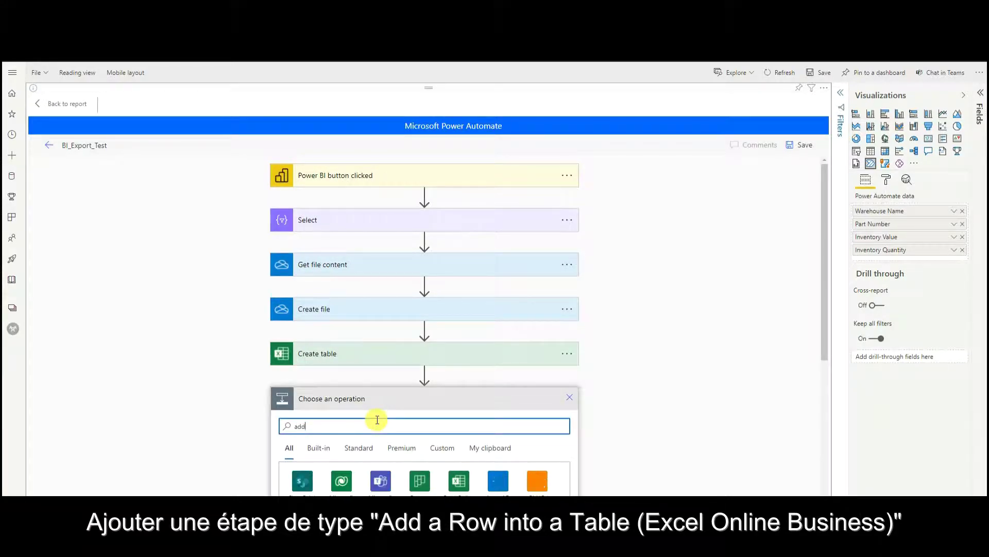
text( a row)
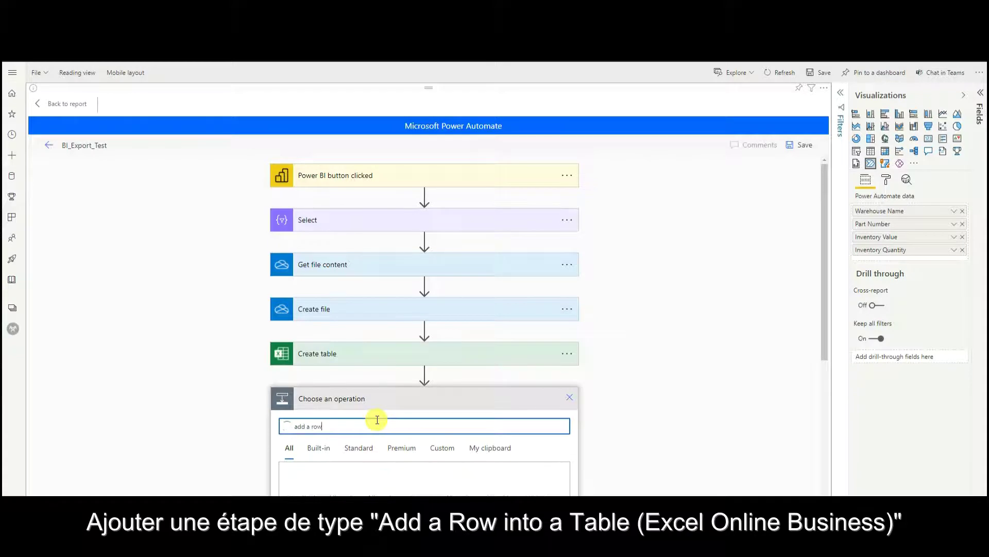
text( into a table)
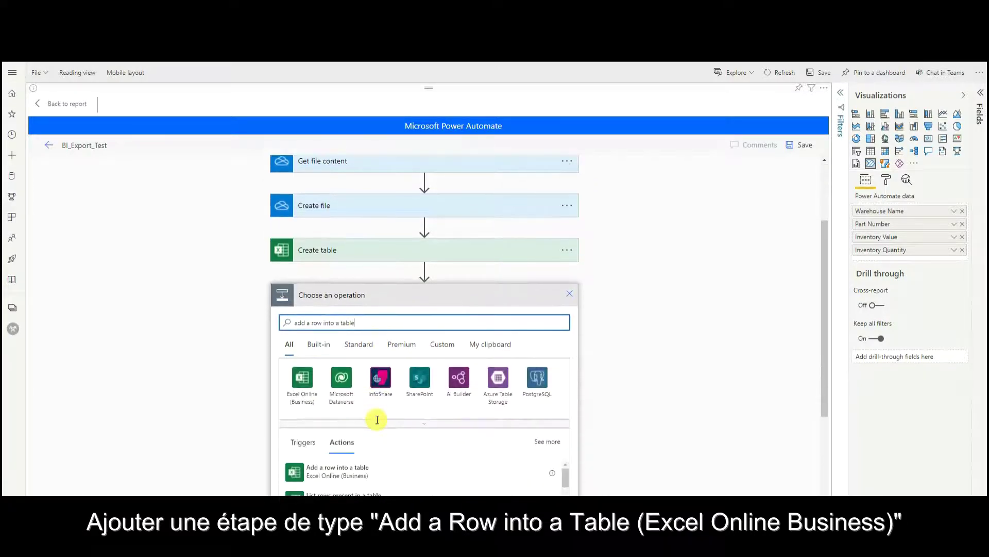
click(360, 369)
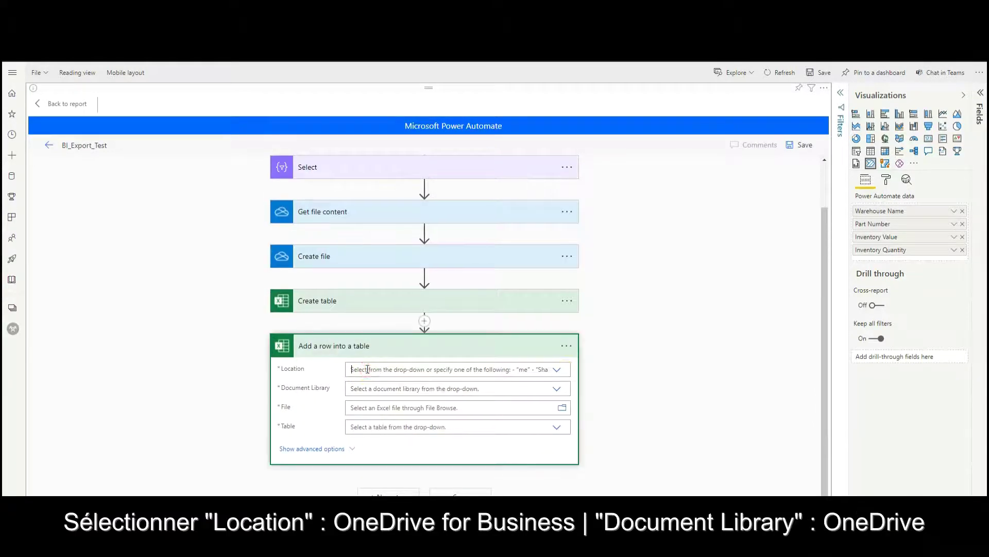
Step: Set the Add a row into a table step's location to OneDrive for Business and its document library to OneDrive
click(561, 369)
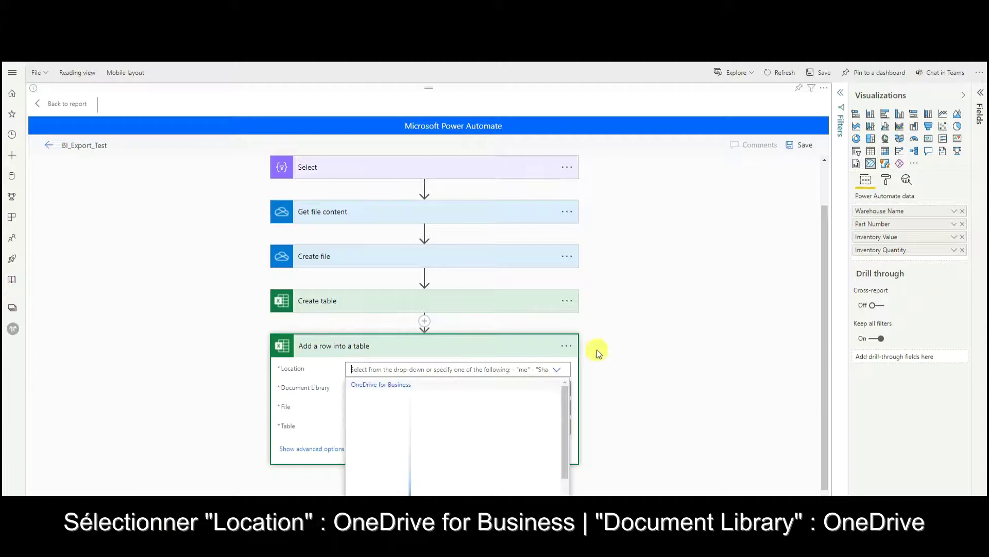
click(389, 380)
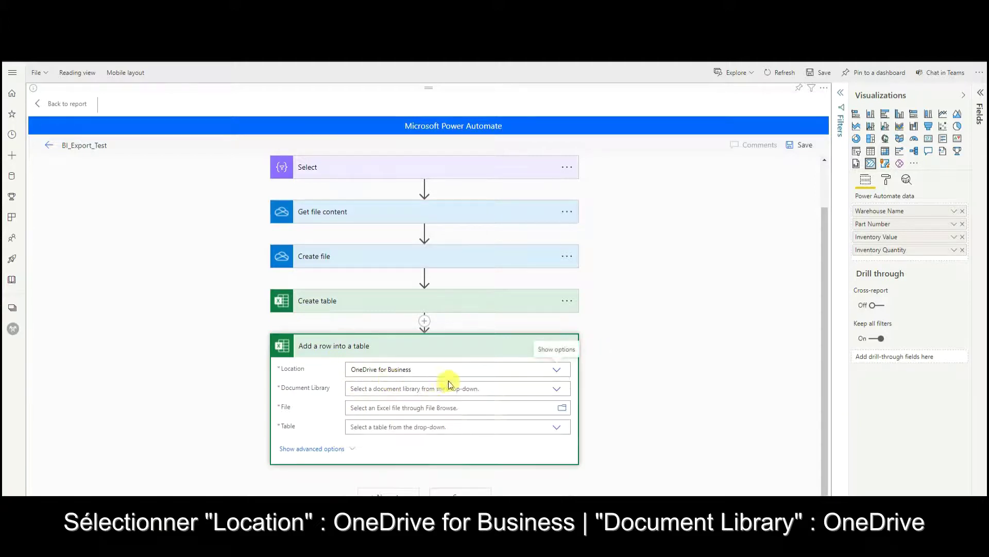
click(415, 384)
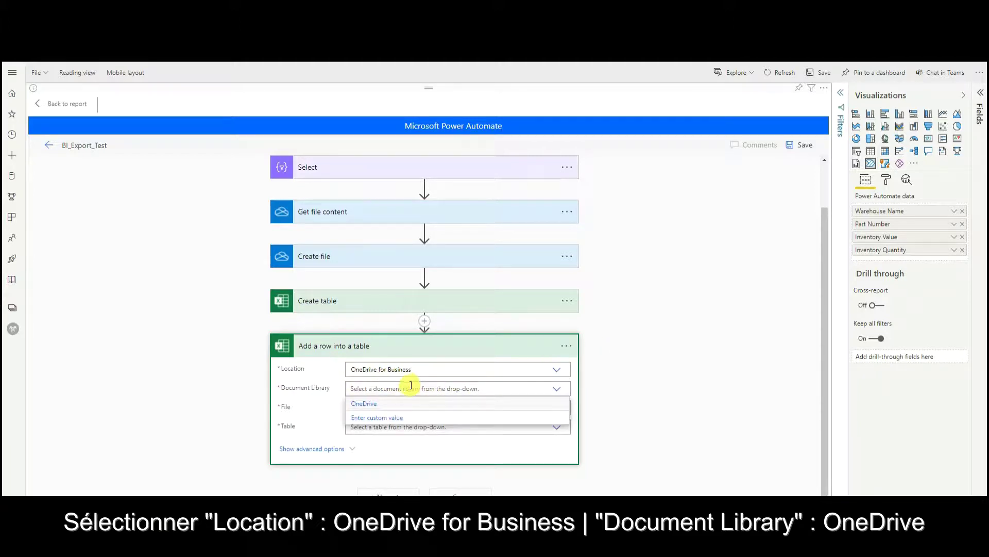
click(384, 402)
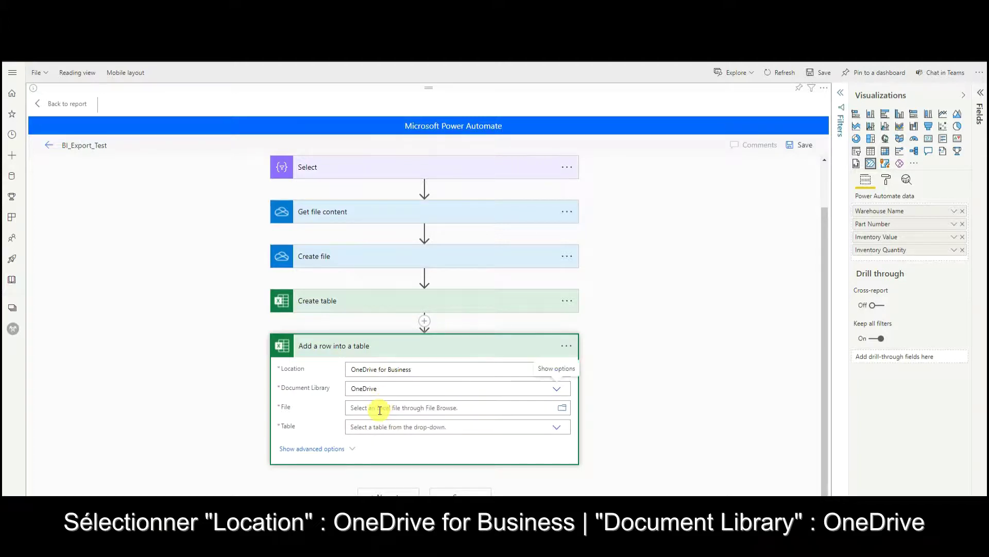
Step: Set the row step's file to the Id dynamic content from Create file and its table to the name output of Create table
click(380, 410)
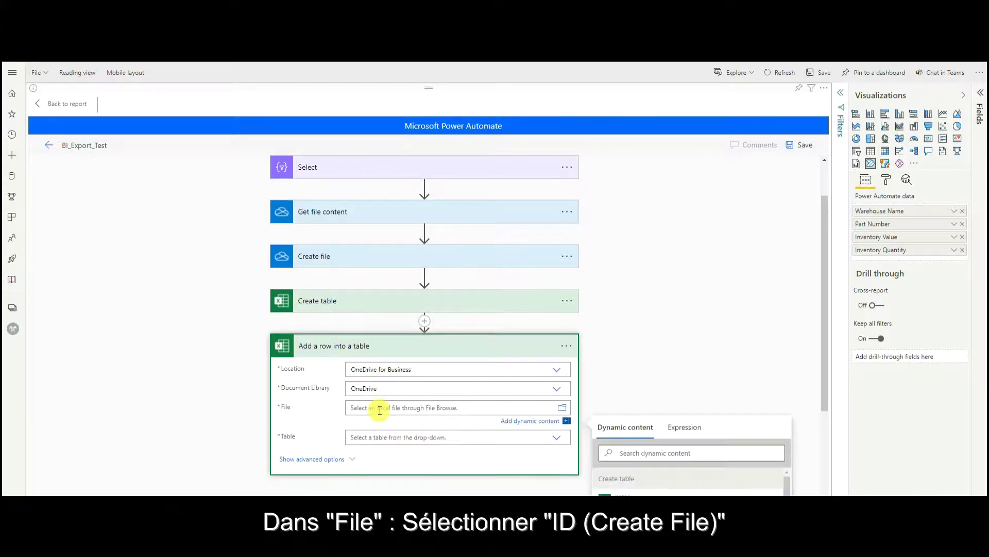
scroll(382, 410, down, 2)
click(615, 350)
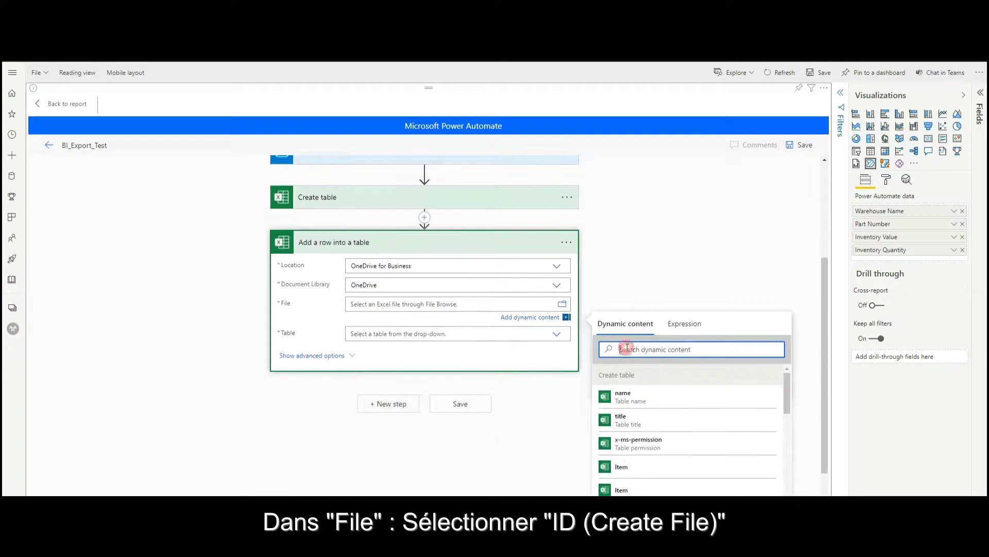
text(id)
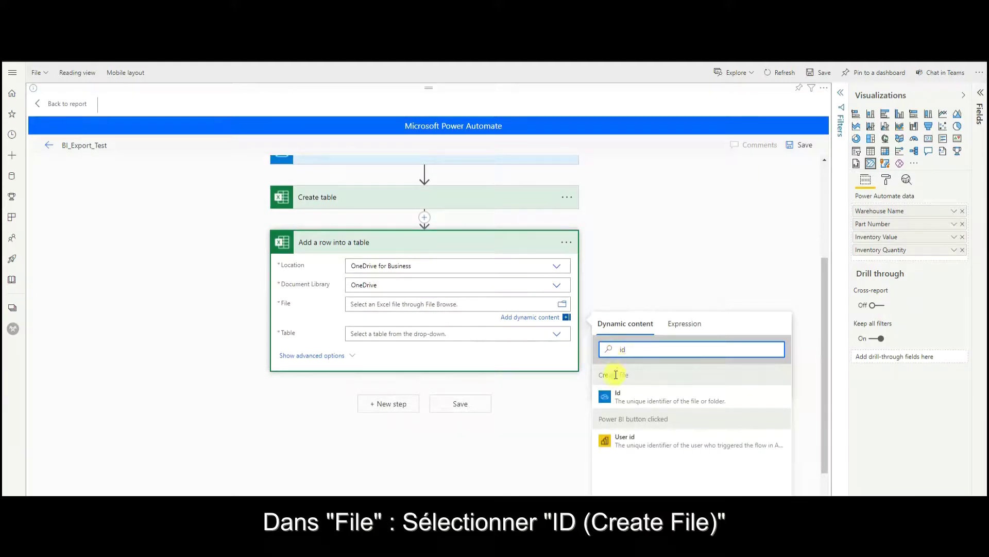
click(616, 399)
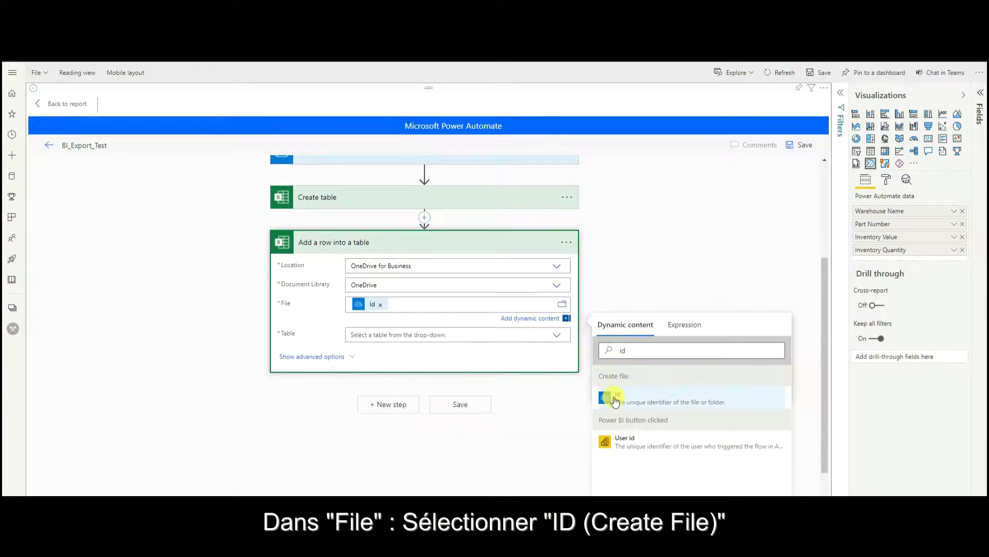
click(379, 336)
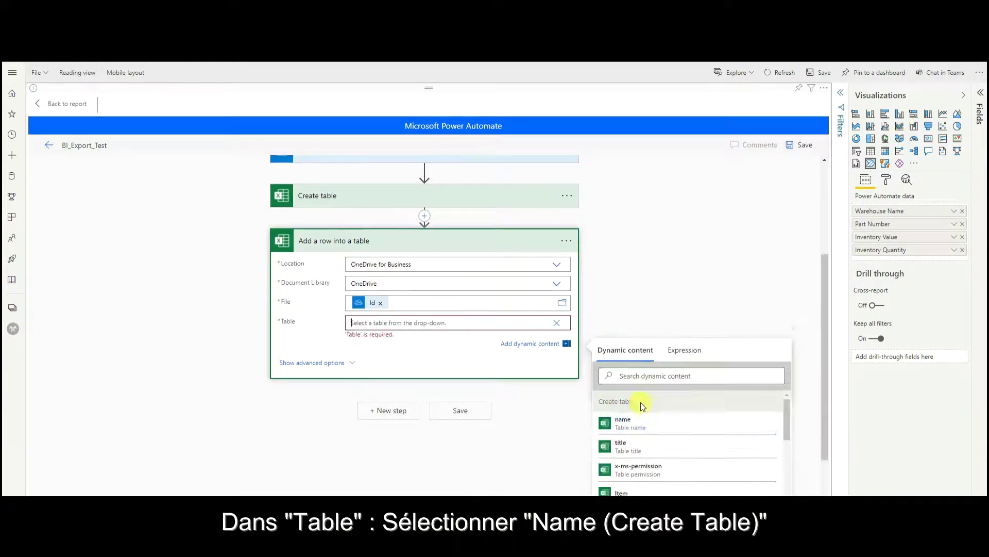
click(671, 426)
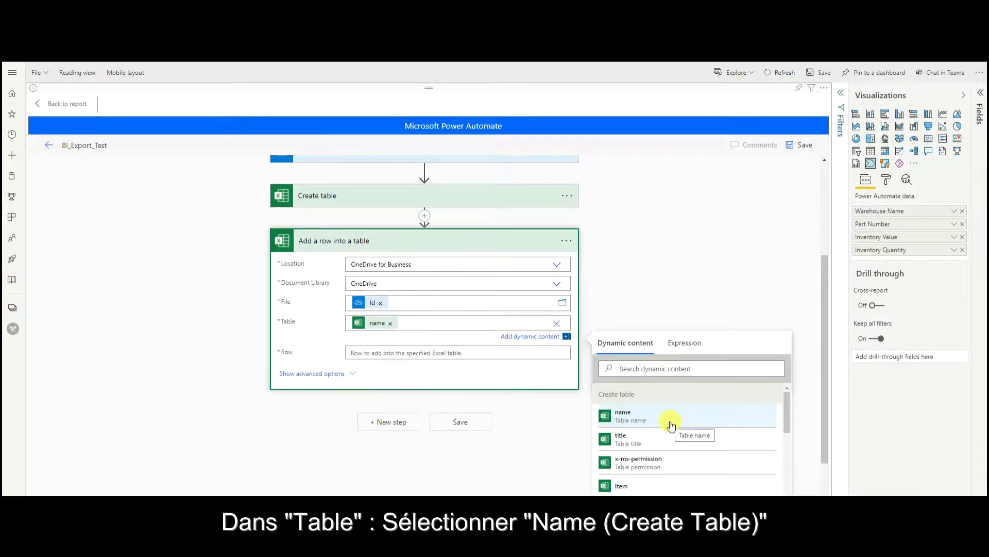
Step: Insert an Apply to each control between the Create table and Add a row into a table steps
click(424, 216)
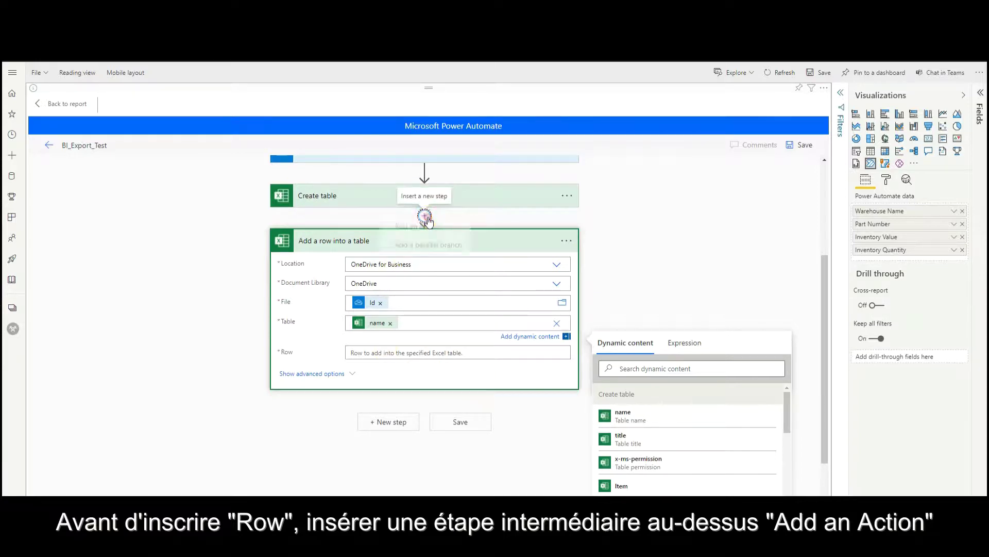
click(400, 246)
text(app)
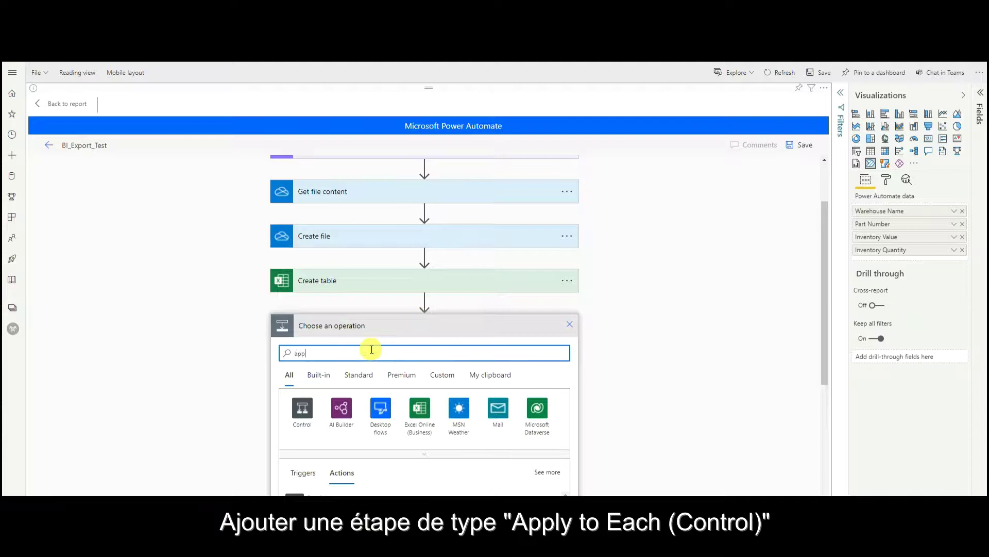
text(ly to e)
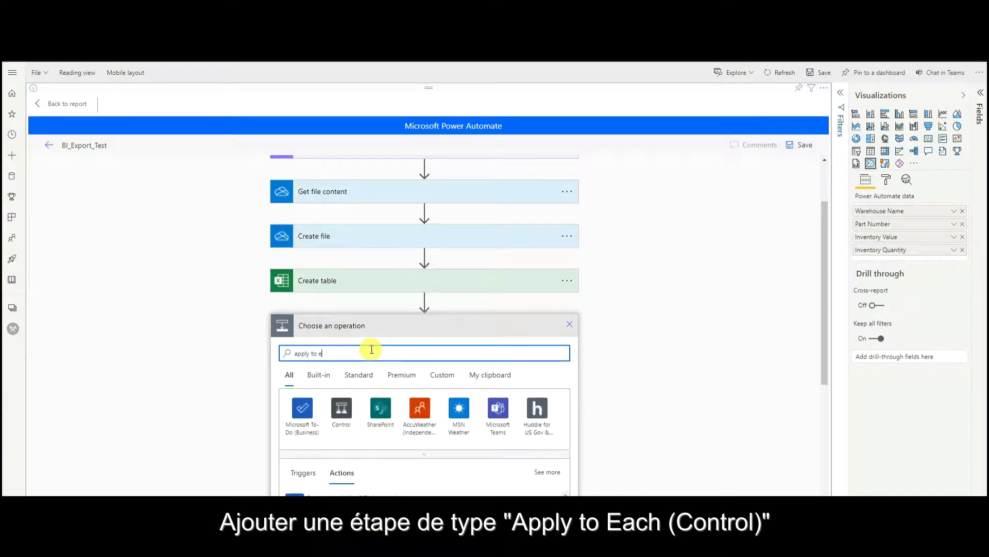
text(ach)
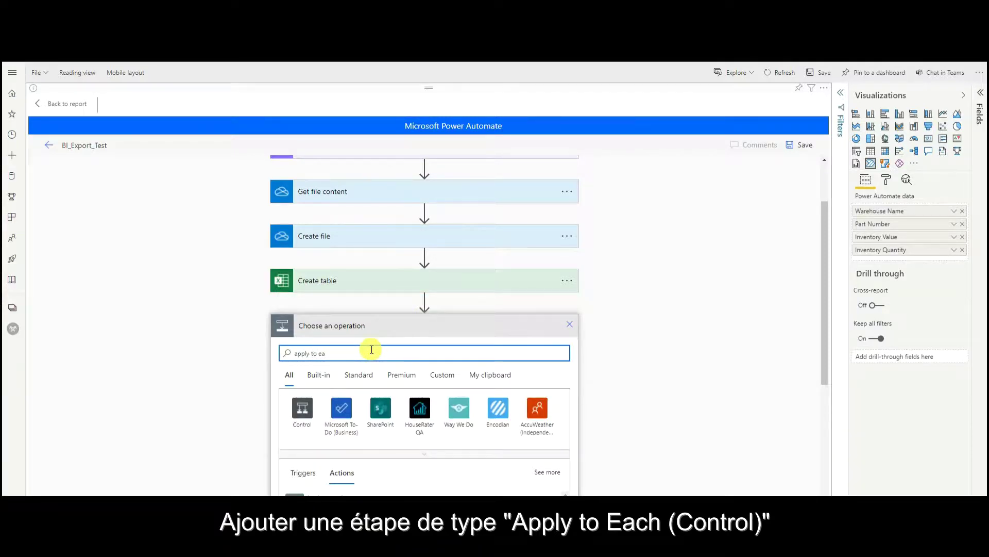
scroll(371, 355, down, 1)
click(343, 446)
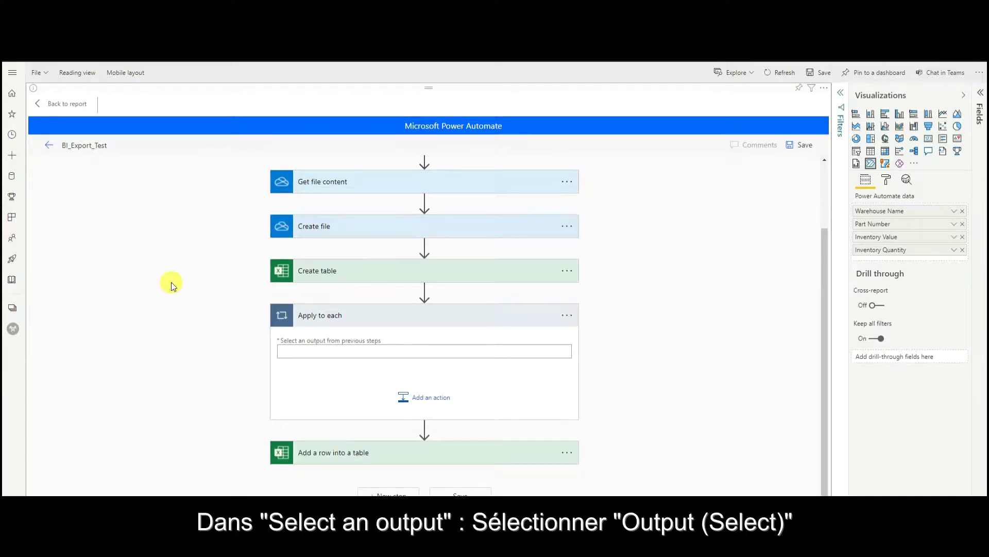
Step: Set the Apply to each input to the Output dynamic content from the Select step
click(404, 352)
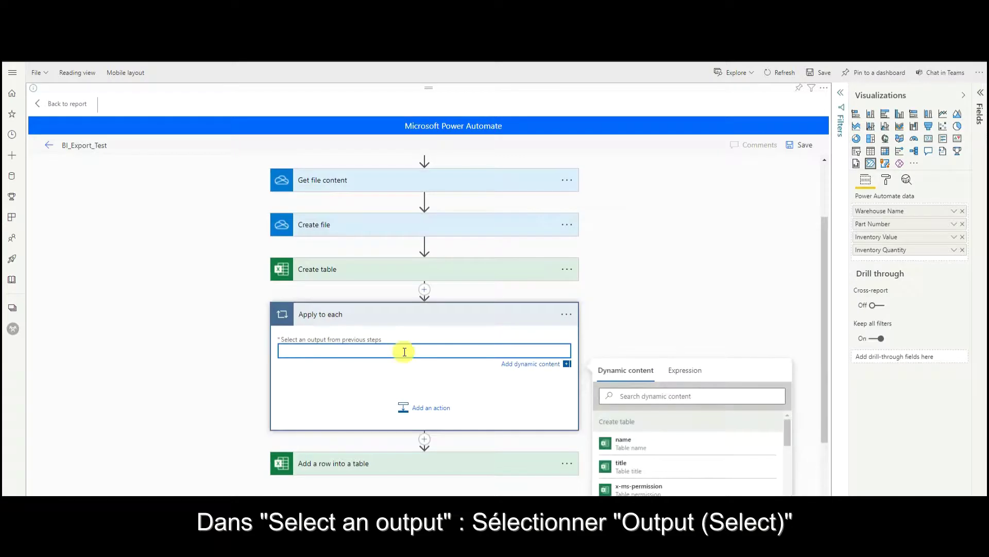
scroll(404, 352, down, 2)
click(638, 294)
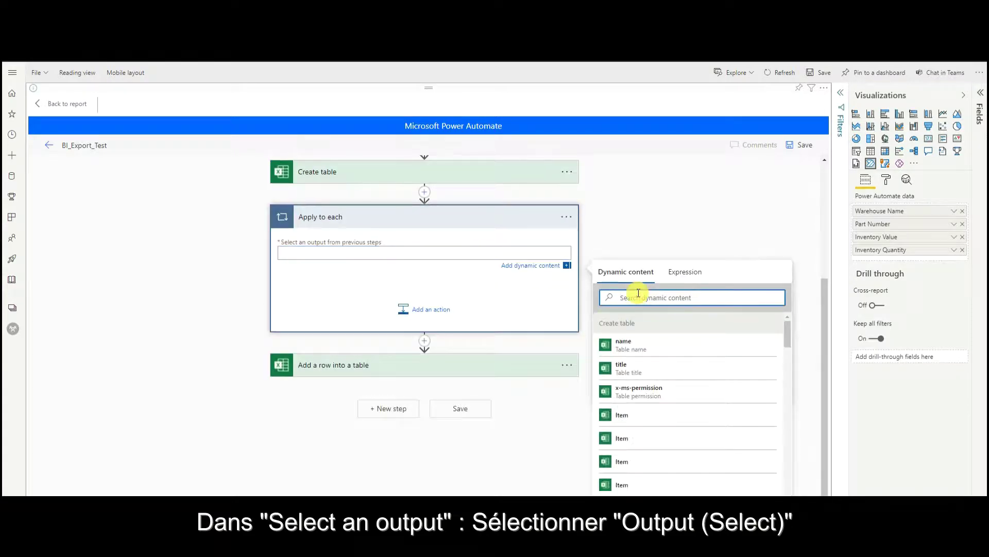
text(out)
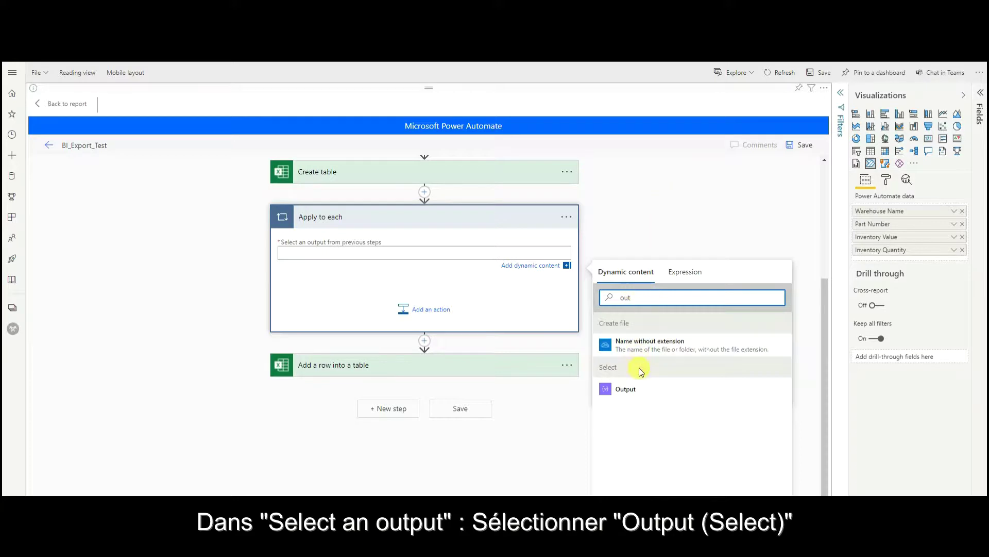
click(651, 392)
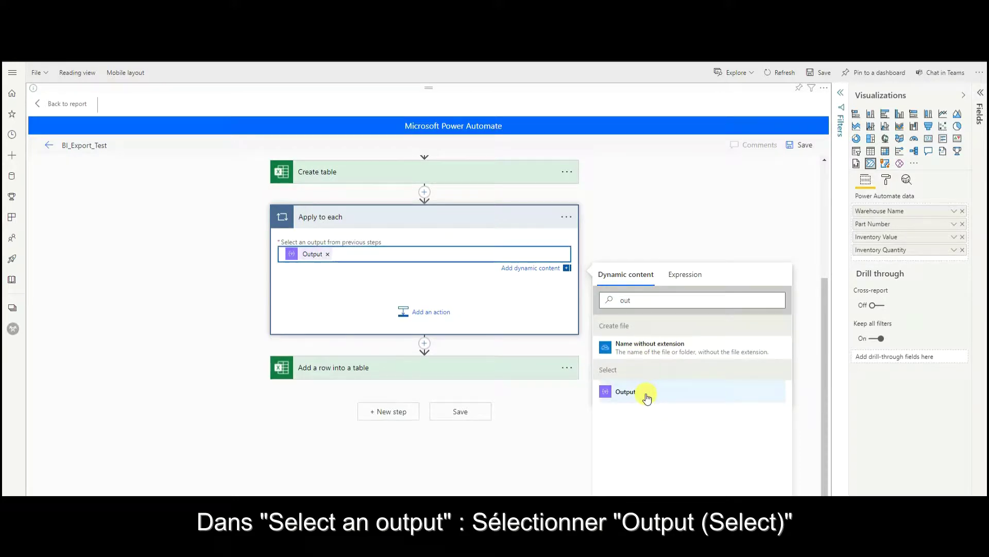
click(198, 281)
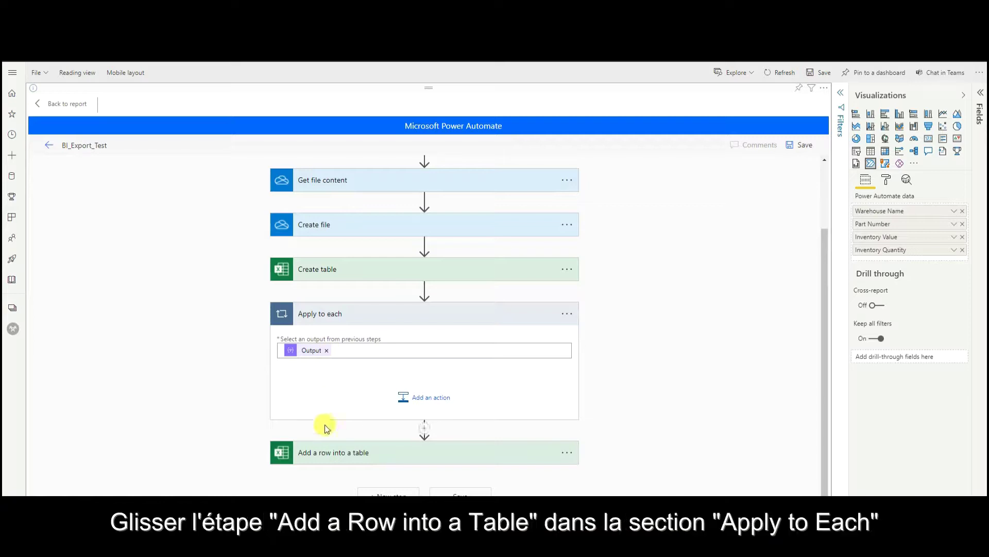
Step: Move the Add a row into a table step inside Apply to each and set its row to the loop's Current item
drag(309, 453, 332, 378)
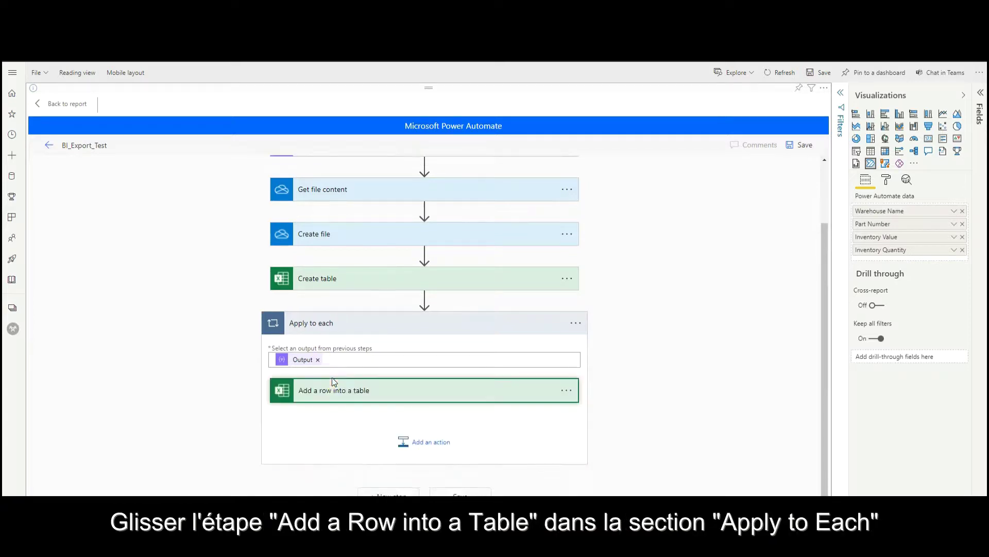
click(326, 391)
scroll(326, 393, down, 3)
click(405, 361)
scroll(653, 386, down, 1)
click(662, 359)
text(current)
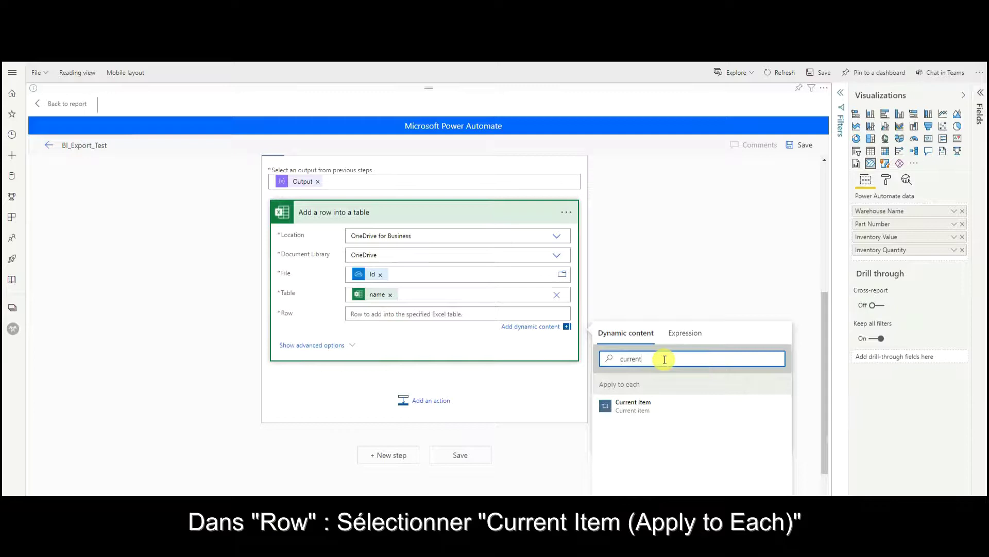
click(662, 409)
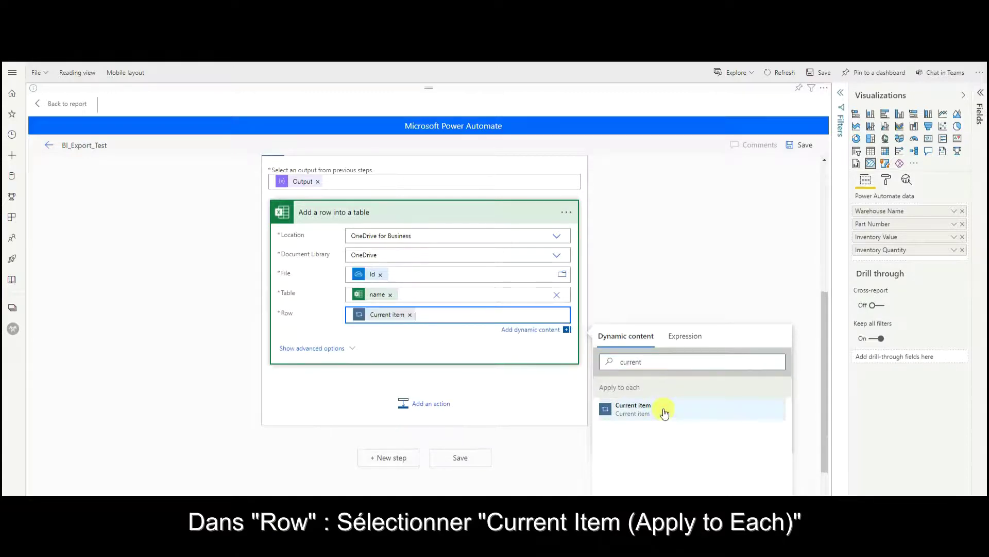
Step: Collapse the Add a row into a table step and its enclosing Apply to each control
click(199, 276)
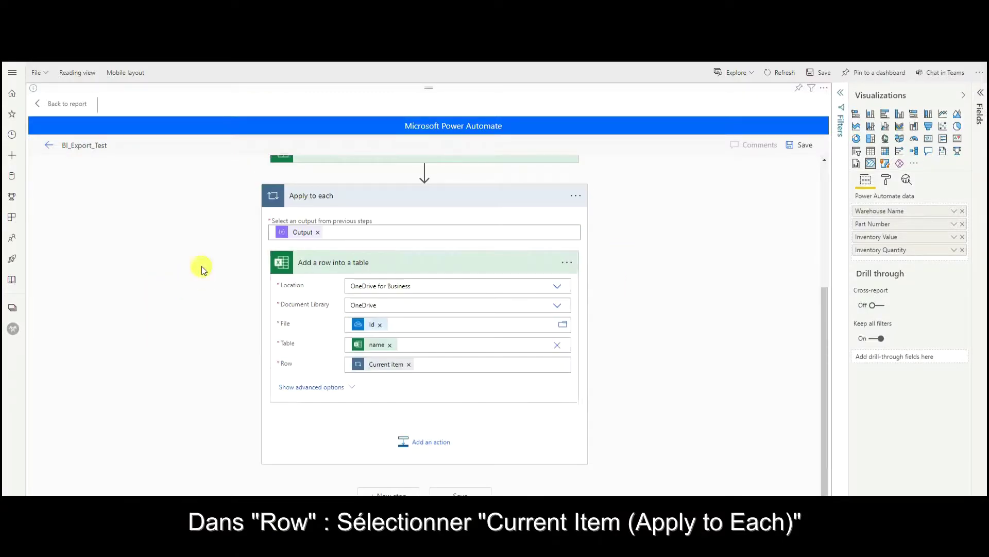
click(418, 260)
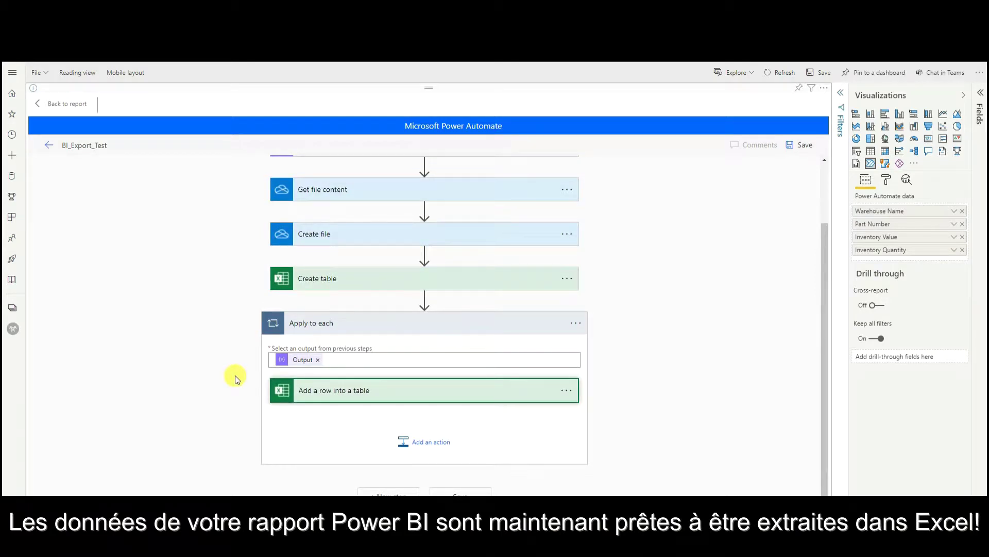
click(442, 327)
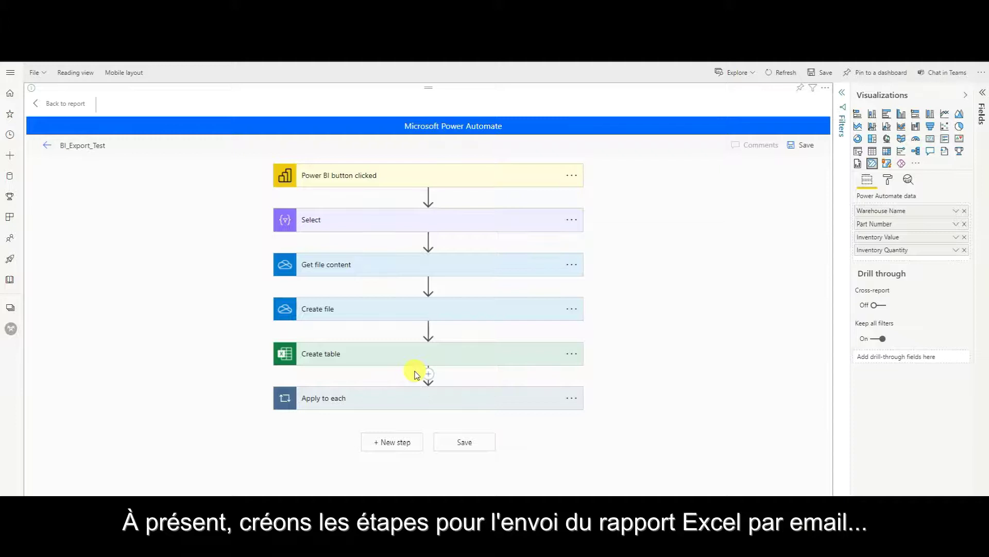
Step: Add a Schedule Delay step after Apply to each with its count set to 10 and the unit in minutes
click(392, 442)
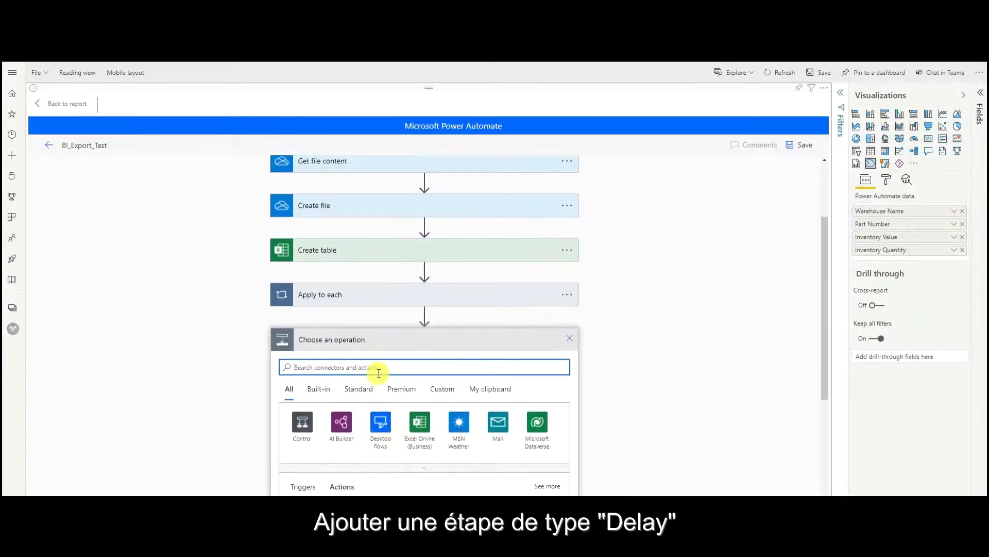
text(delay)
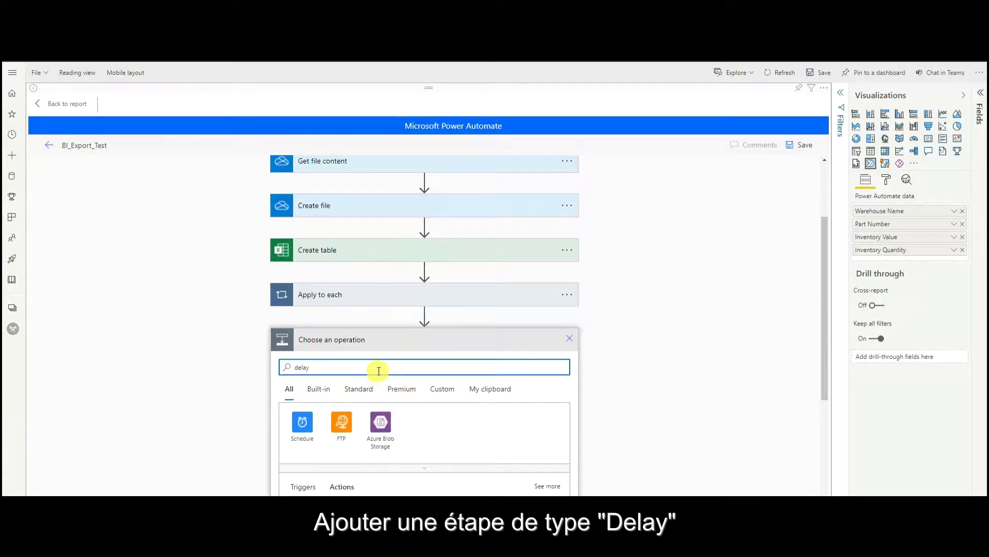
scroll(375, 369, down, 2)
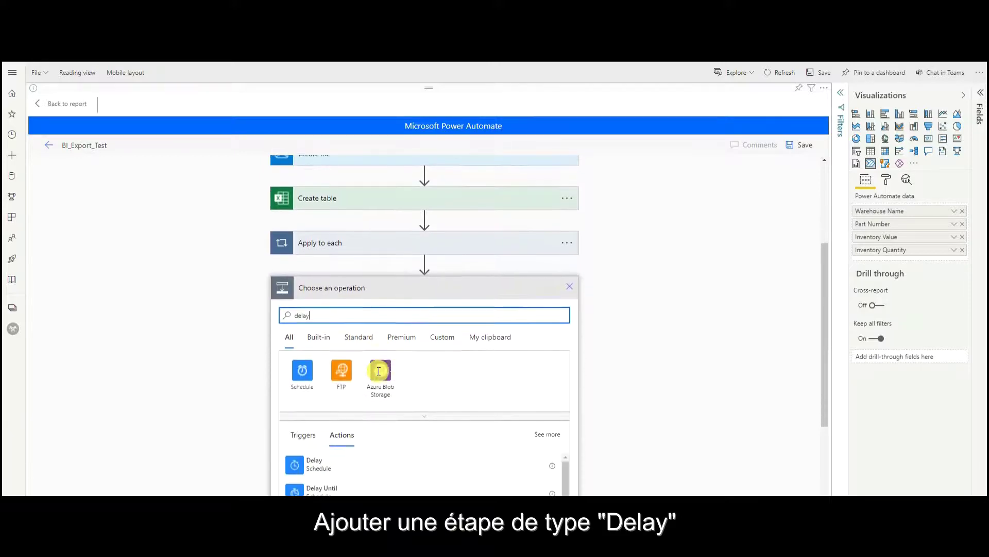
click(368, 418)
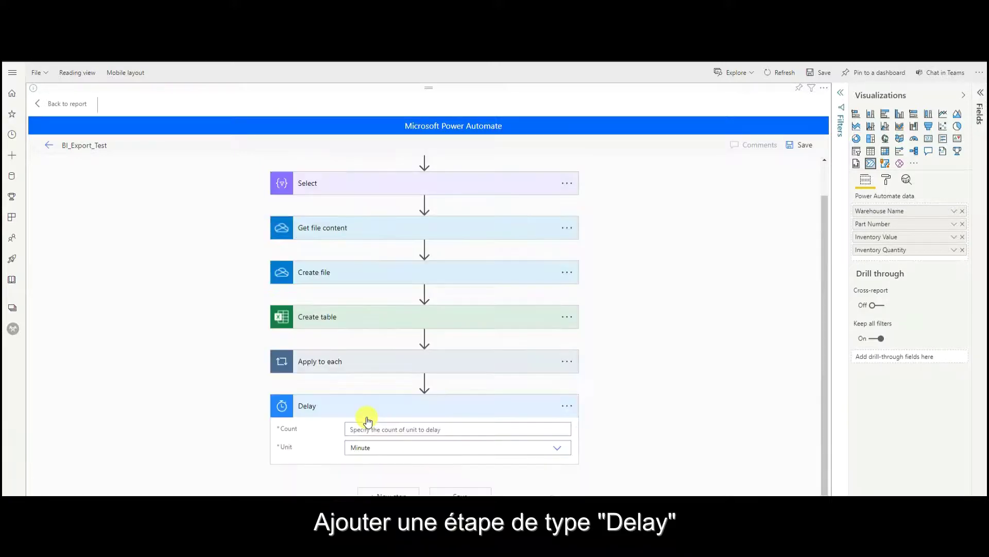
click(385, 427)
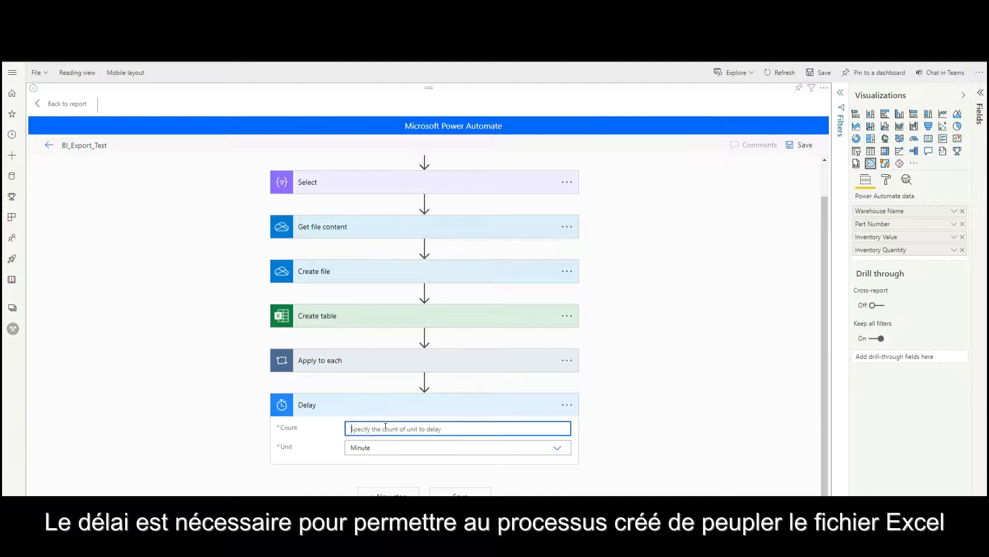
text(10)
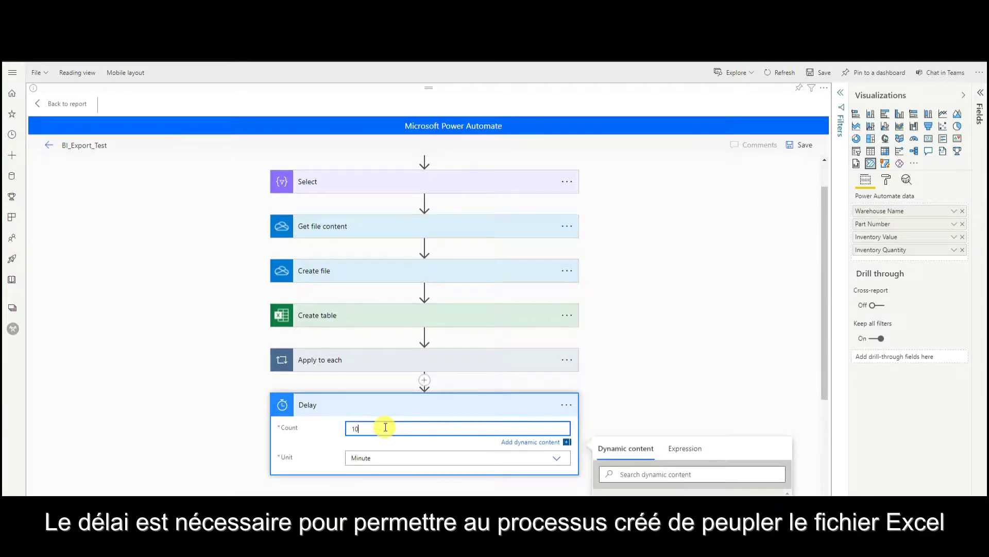
click(325, 438)
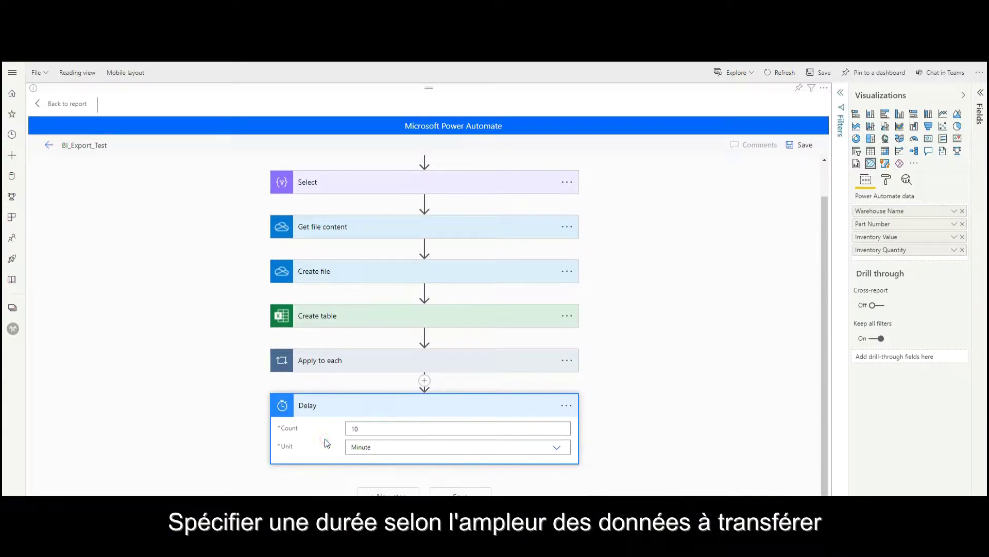
click(339, 405)
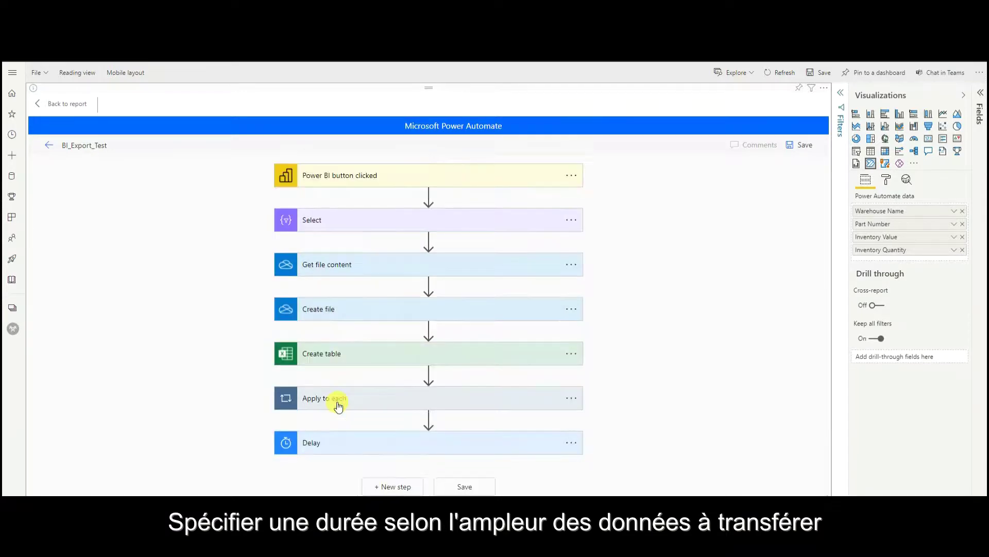
Step: Add a OneDrive for Business Get file content step after the Delay
click(396, 487)
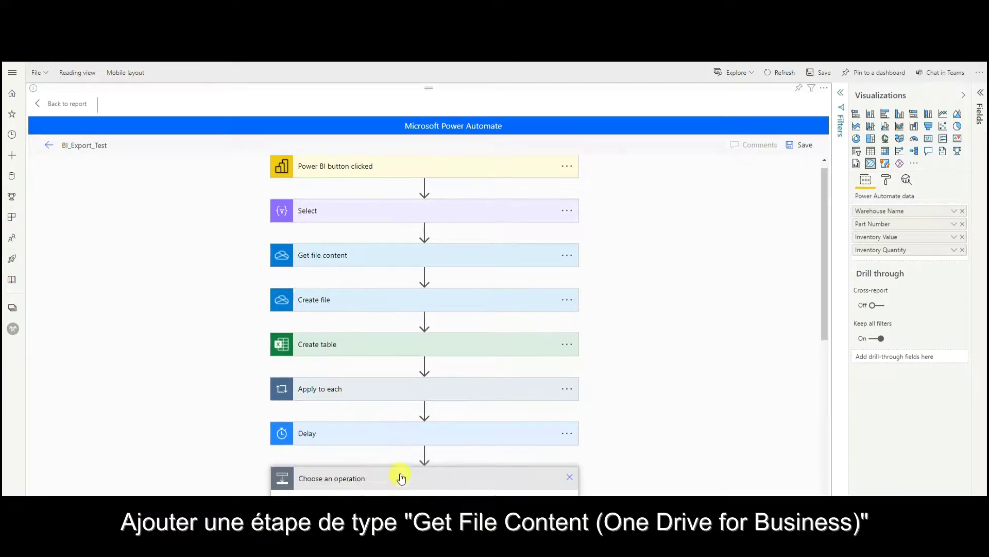
text(get)
text(file content)
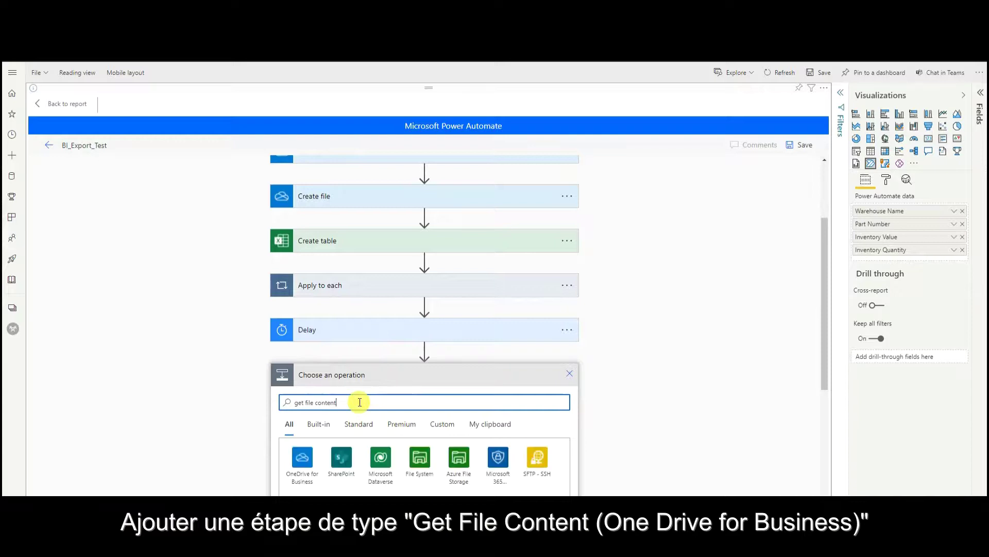
scroll(359, 402, down, 3)
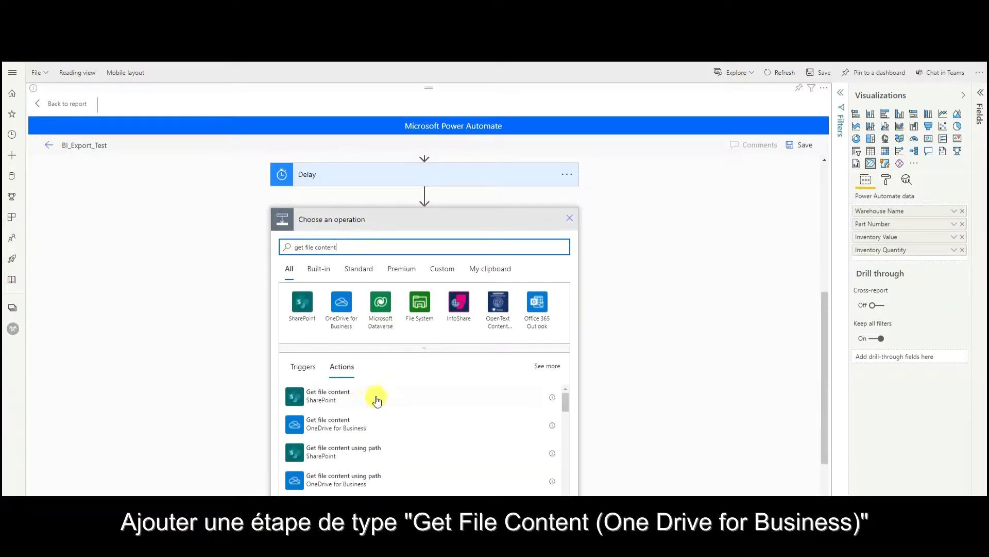
click(383, 421)
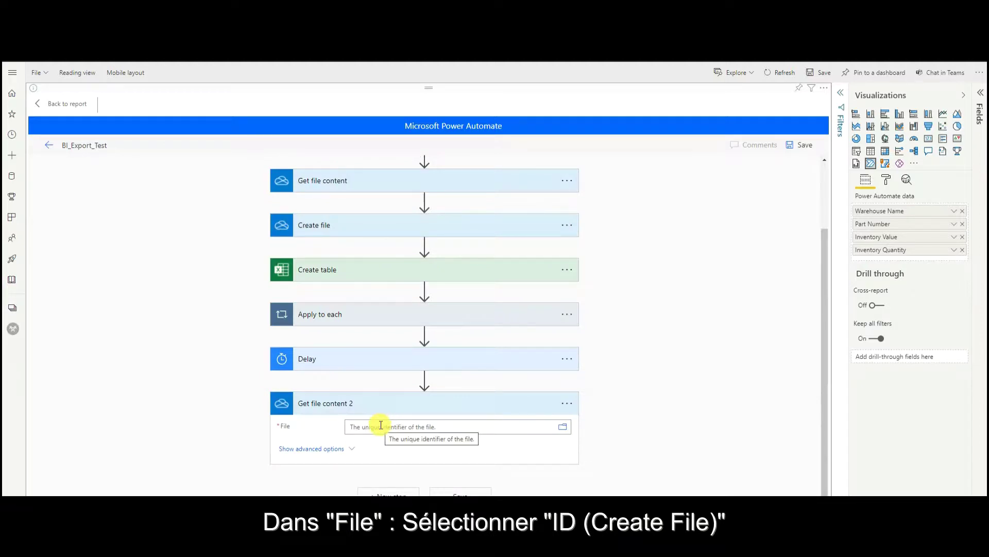
Step: Set the file of the new Get file content 2 step to the Id dynamic content from Create file
click(381, 426)
click(654, 420)
text(id)
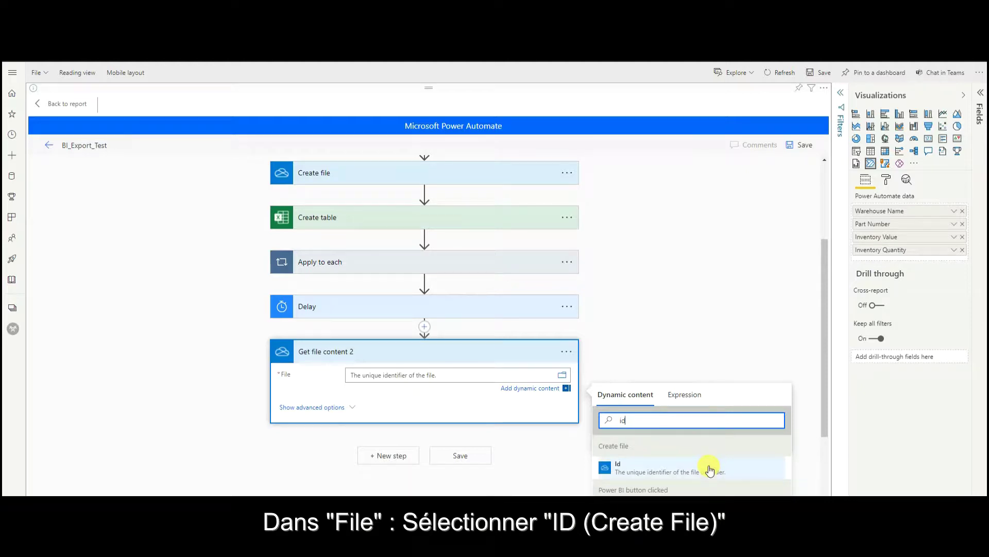
scroll(710, 467, down, 2)
click(650, 367)
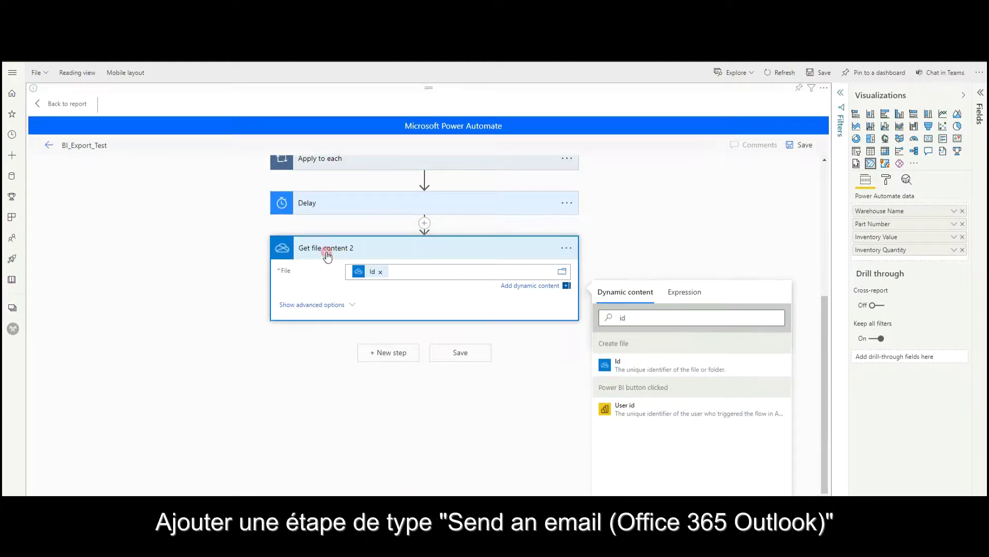
click(327, 253)
Step: Add an Office 365 Outlook Send an email (V2) step at the end of the flow
click(403, 493)
text(send)
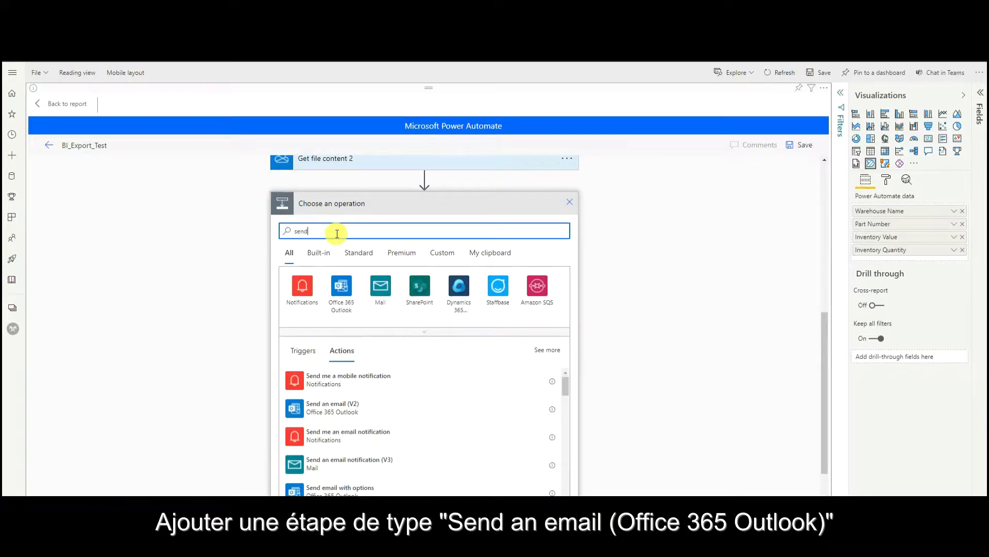
click(376, 407)
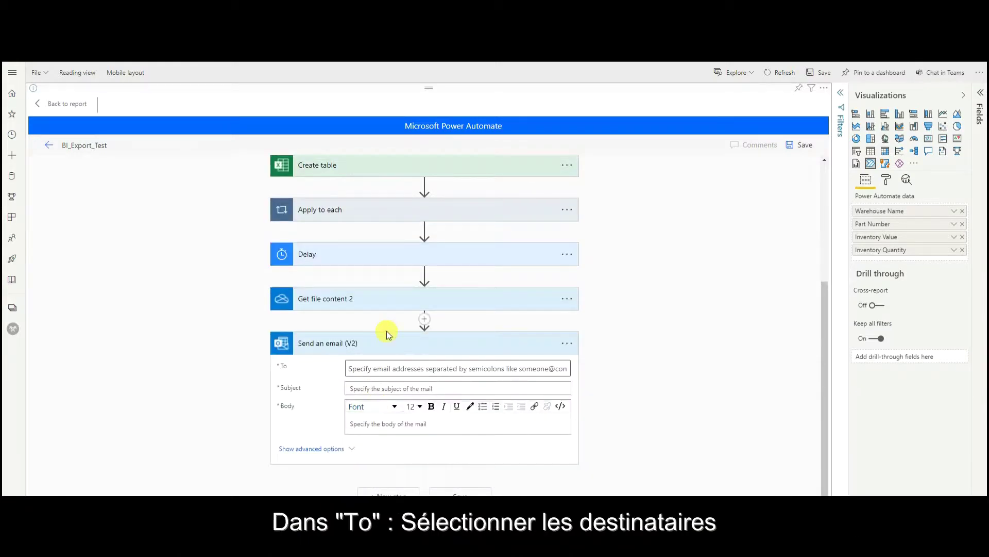
Step: Fill in the email's recipient, the subject "report PBI" and the body "please find attached your report"
click(380, 368)
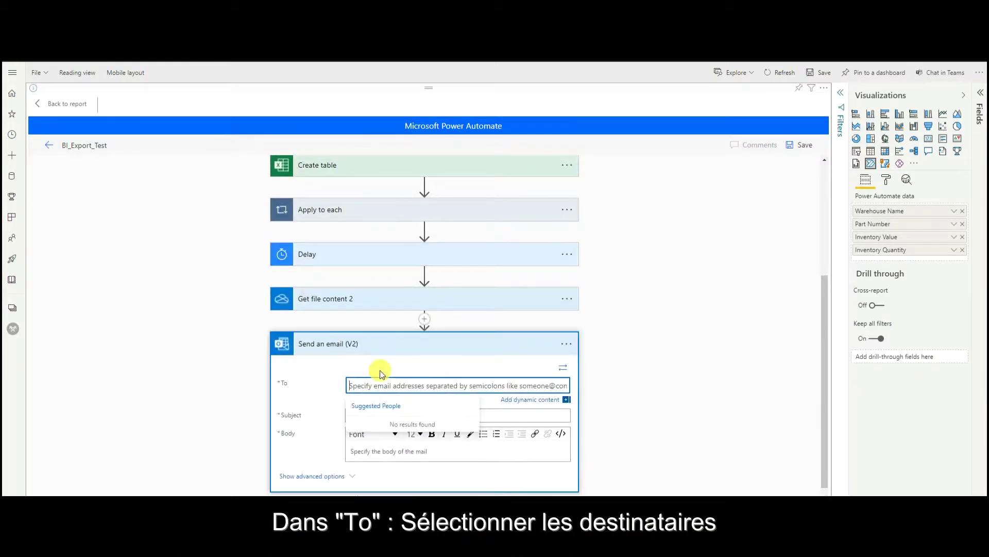
text(kadh)
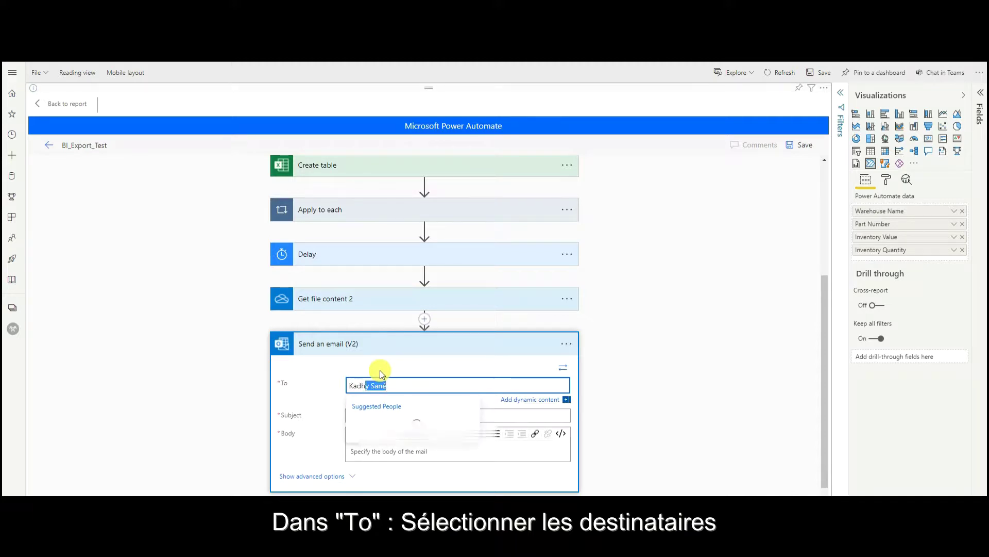
click(391, 426)
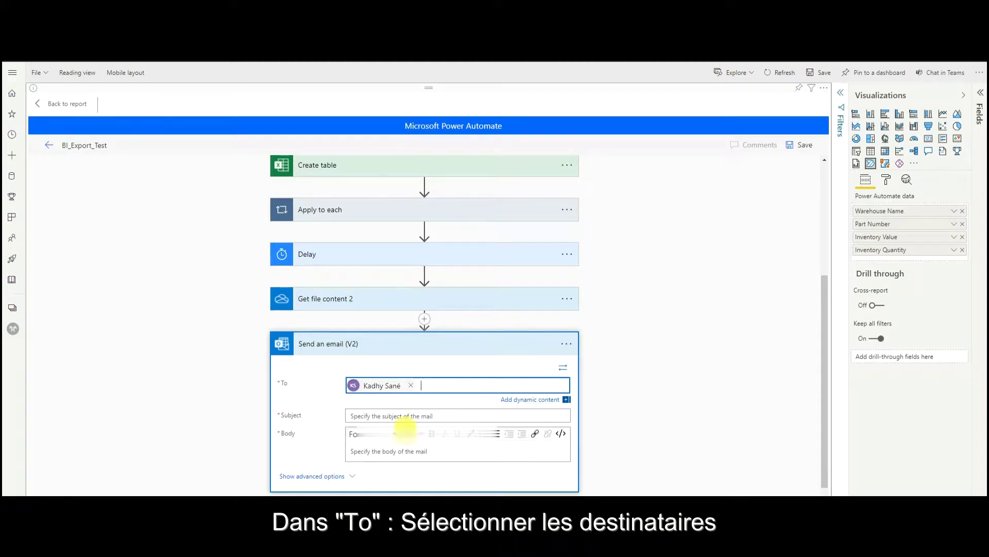
click(406, 416)
text(report PBI)
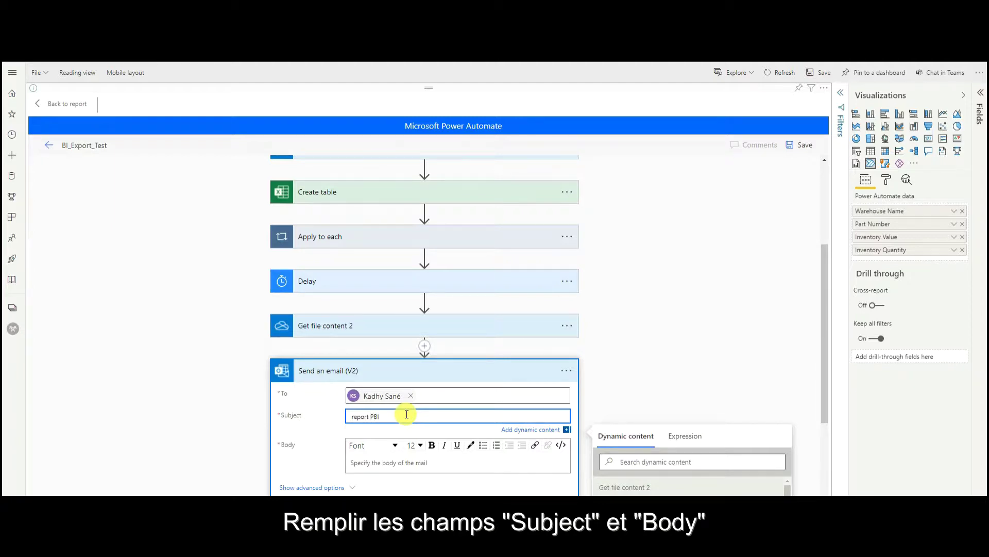
click(393, 464)
text(please find attached your report)
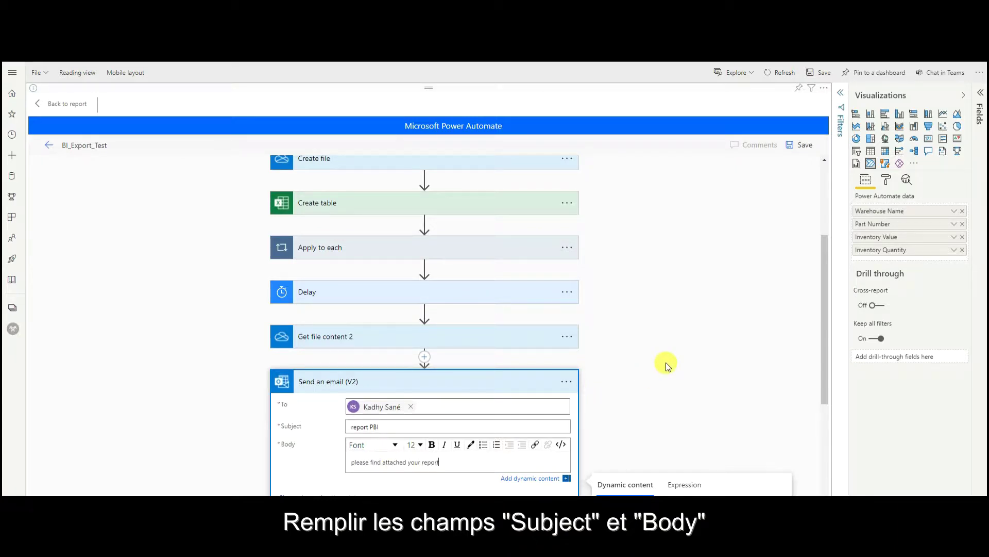
Step: Show the email's advanced options and set the attachment name to the Name dynamic content from Create file
scroll(665, 363, down, 2)
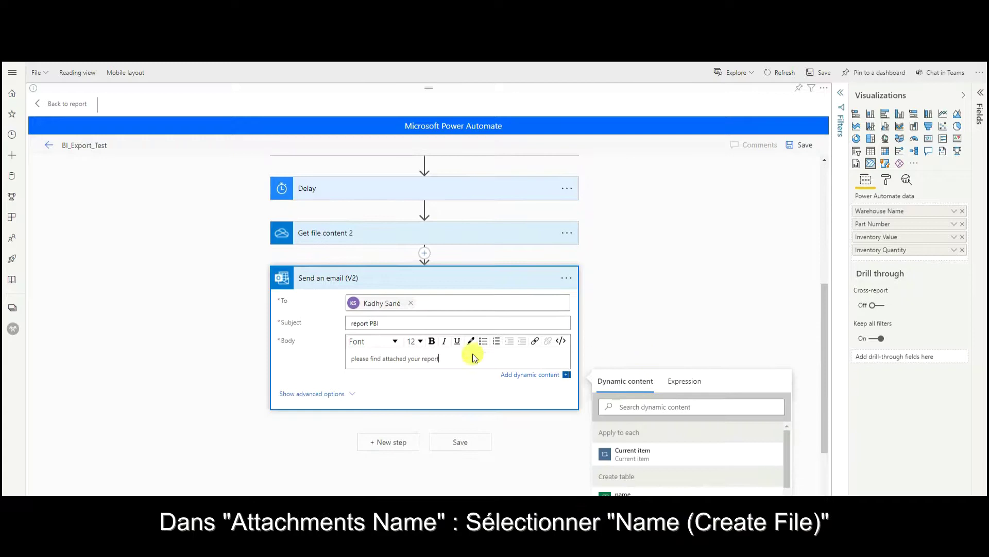
click(340, 394)
scroll(407, 361, down, 3)
click(409, 309)
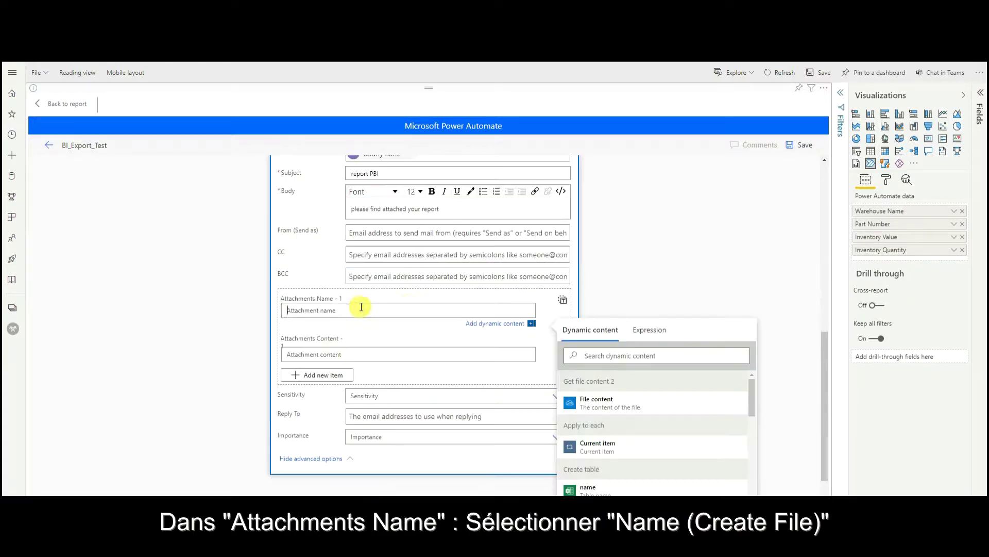
click(635, 355)
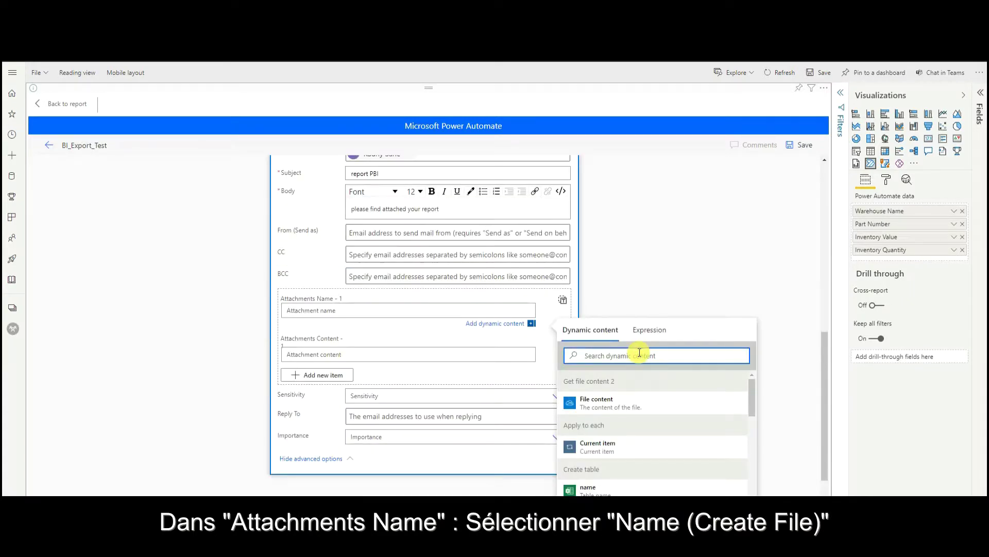
text(name)
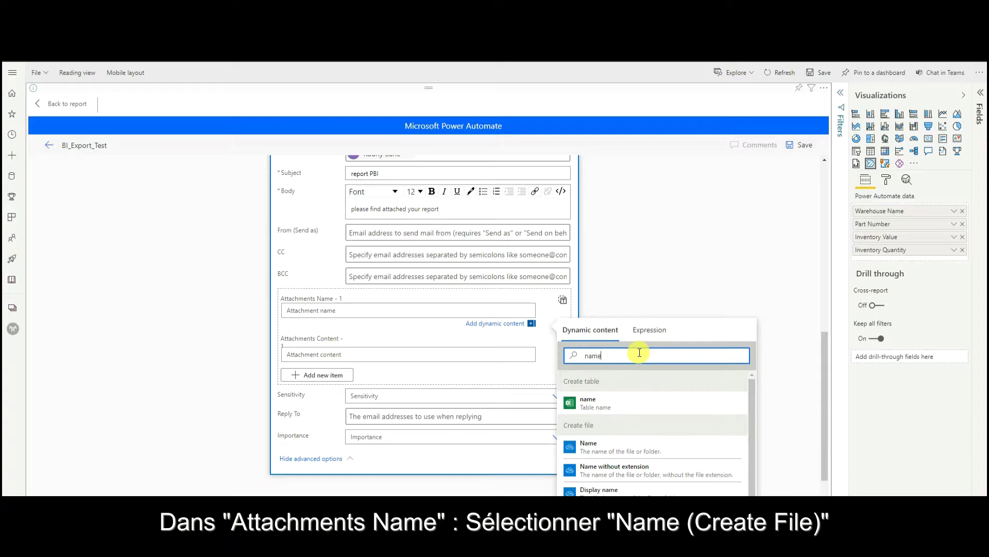
click(682, 450)
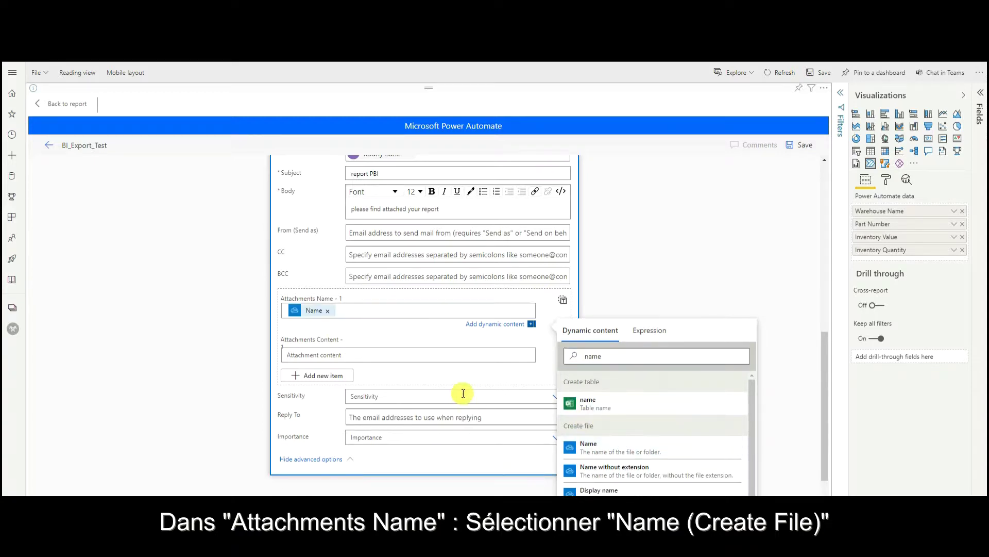
Step: Set the attachment content to the File content output of Get file content 2 and collapse the email step
click(336, 354)
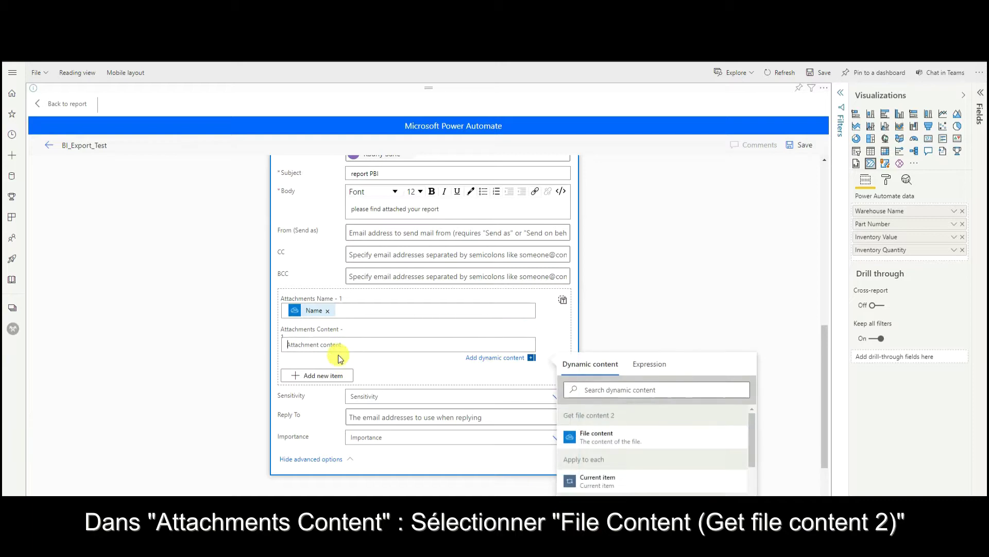
click(650, 437)
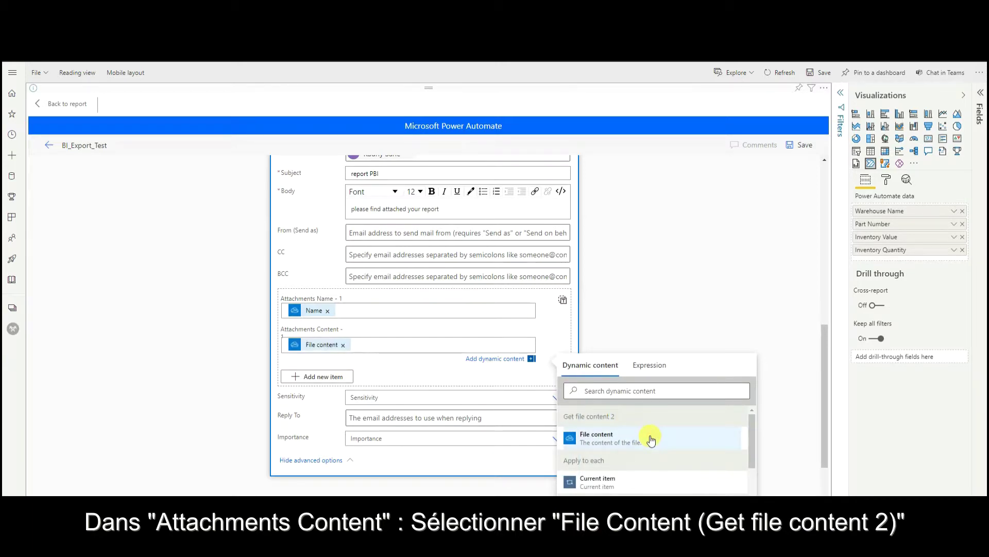
scroll(638, 299, up, 5)
click(487, 287)
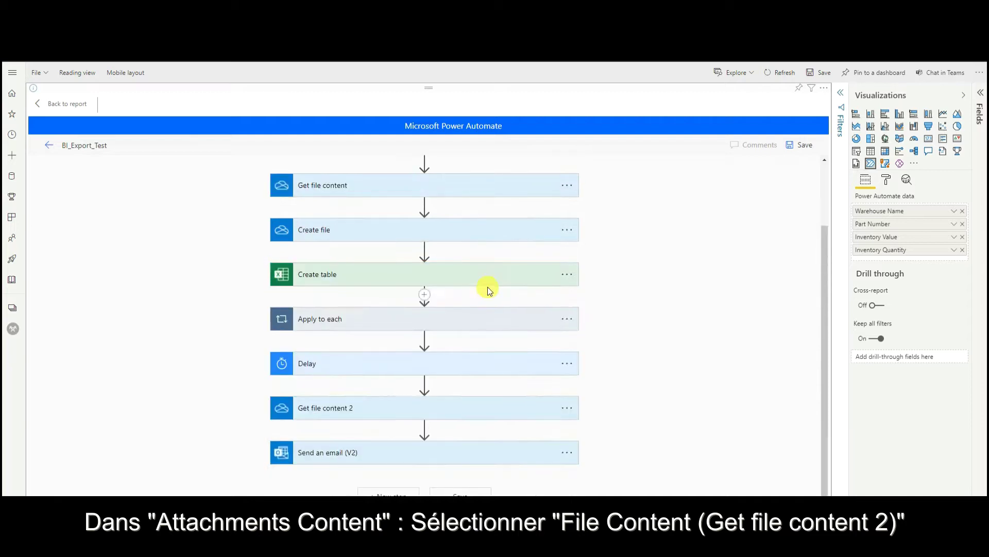
Step: Save the BI_Export_Test flow, apply it to the report button, and return to the report
click(796, 146)
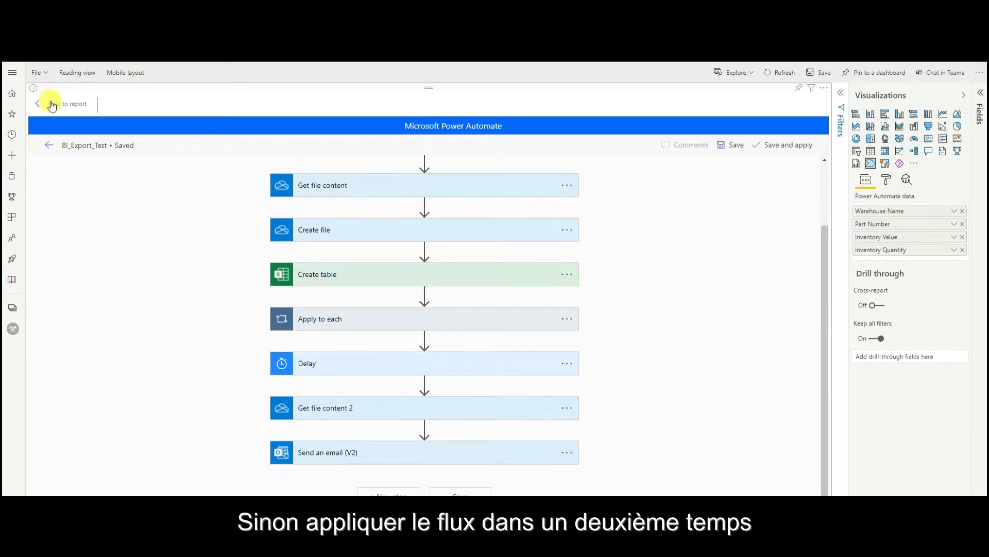
click(788, 150)
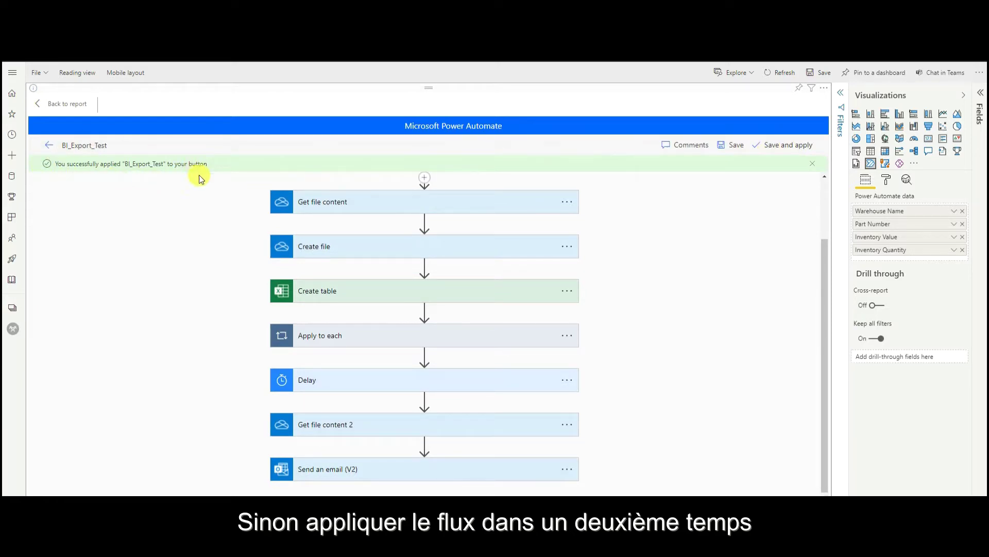
click(57, 104)
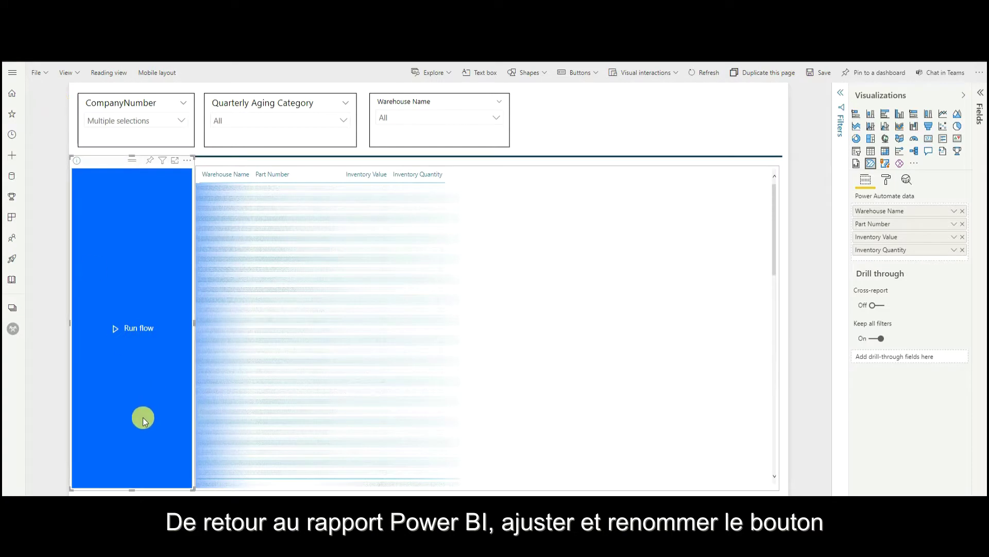
Step: Shrink the Run flow button to a narrow strip at the table's header height and set its text to "Export to Excel and Email"
drag(129, 490, 141, 194)
click(153, 184)
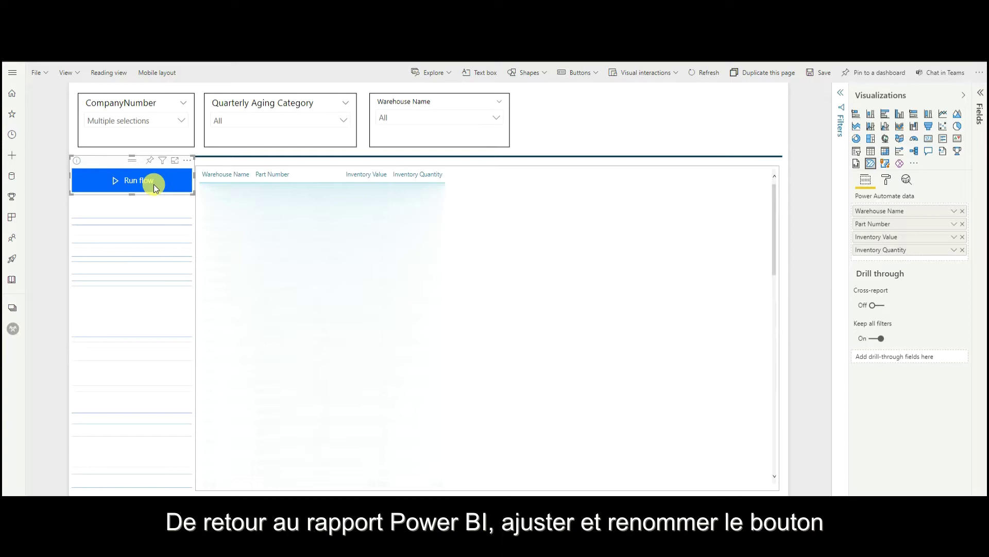
click(886, 180)
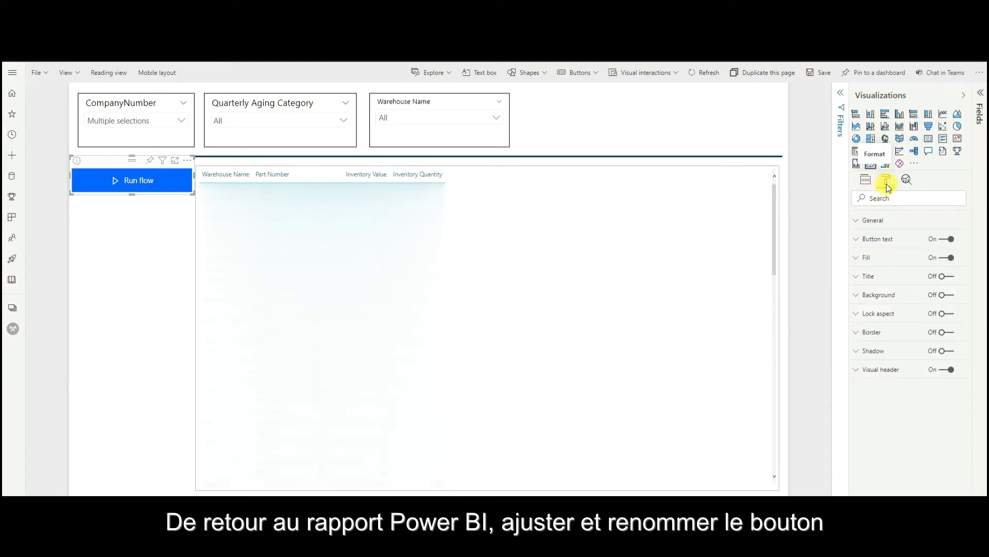
click(863, 239)
click(874, 287)
key(ctrl+a)
text(E)
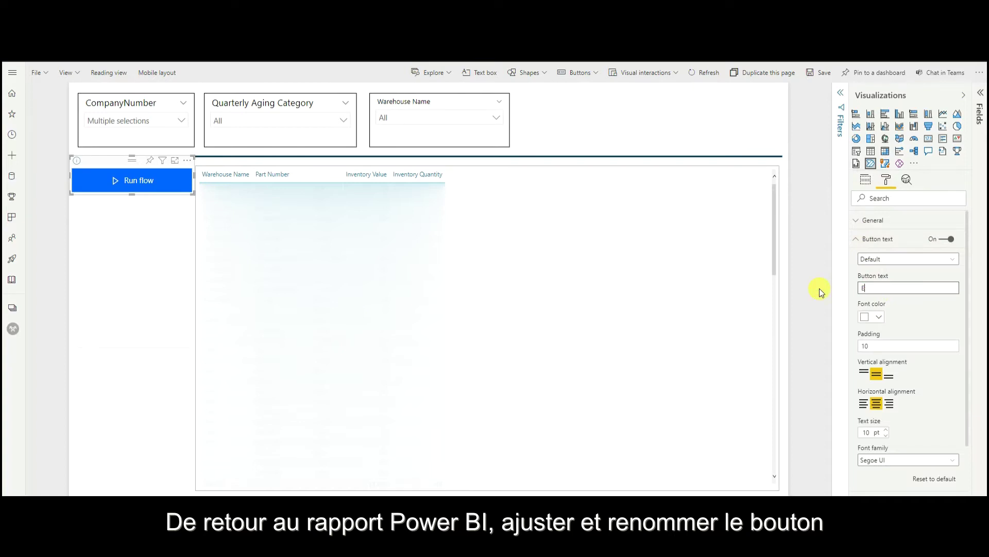
text(xport to Excel and Email)
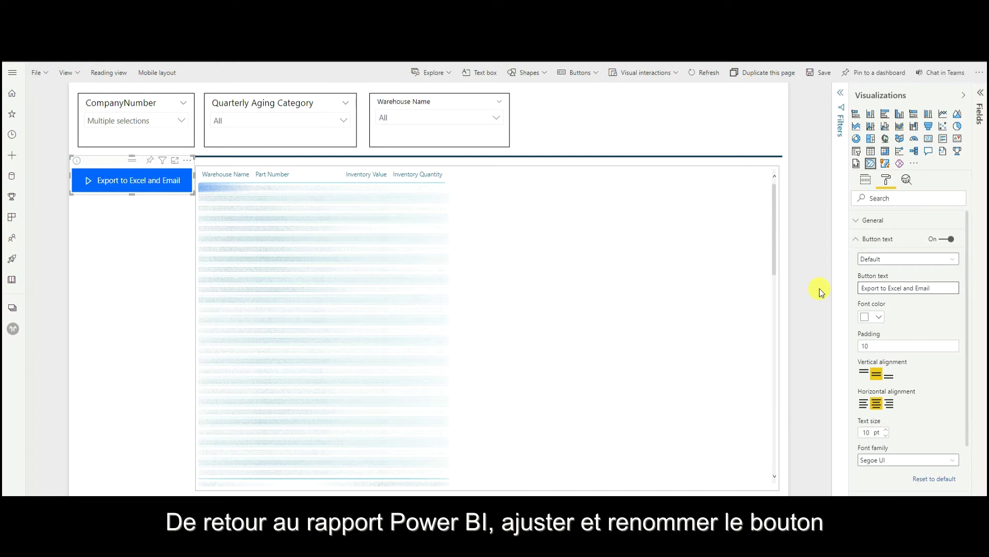
click(820, 289)
Step: Save the report and run the Export to Excel and Email button in reading view
click(813, 78)
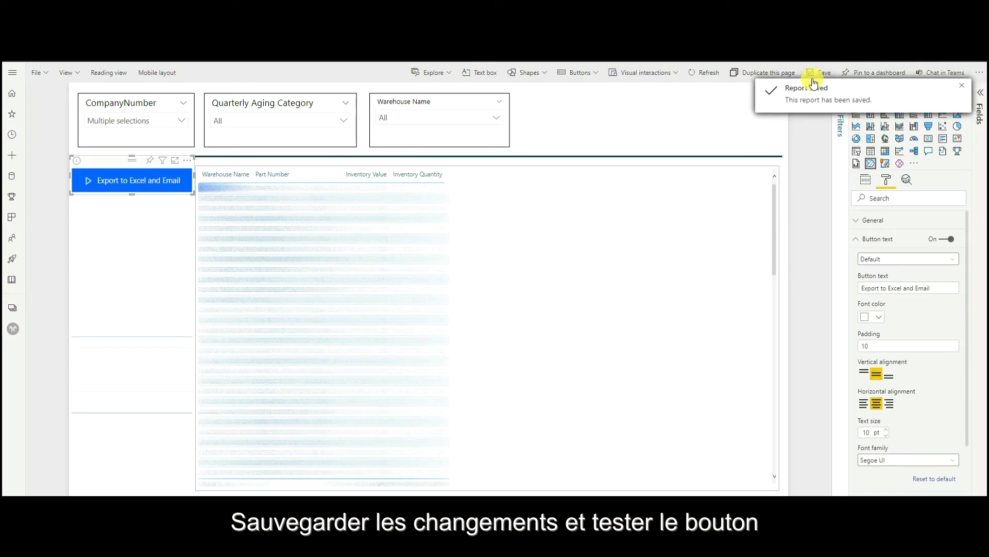
click(109, 73)
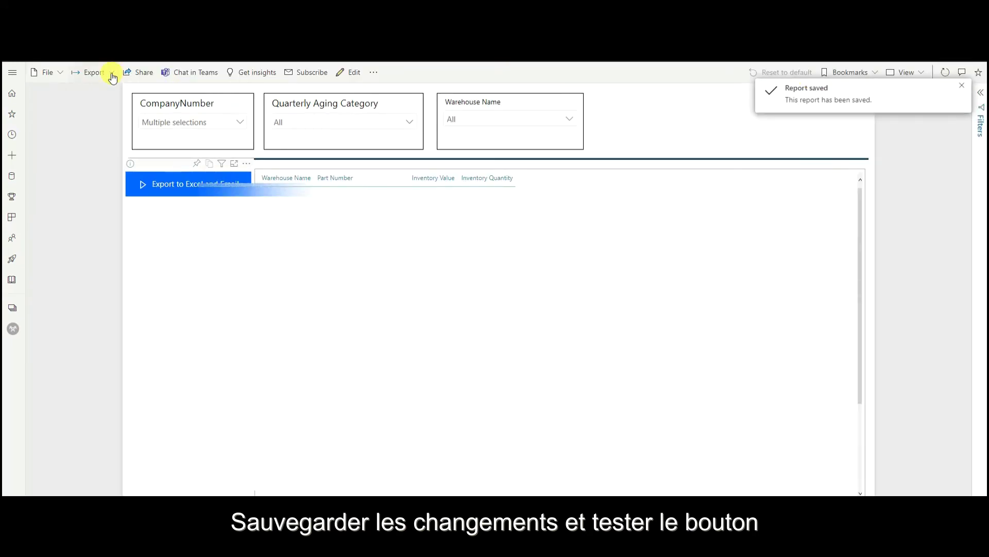
click(207, 187)
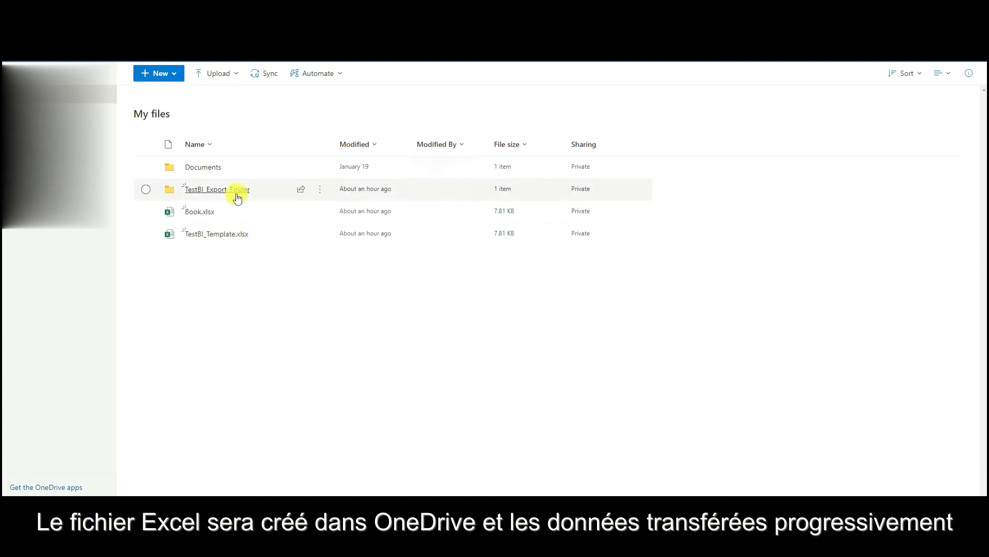
Step: Switch to OneDrive and open TestBI_Export_Folder to check for the exported Excel file
click(237, 196)
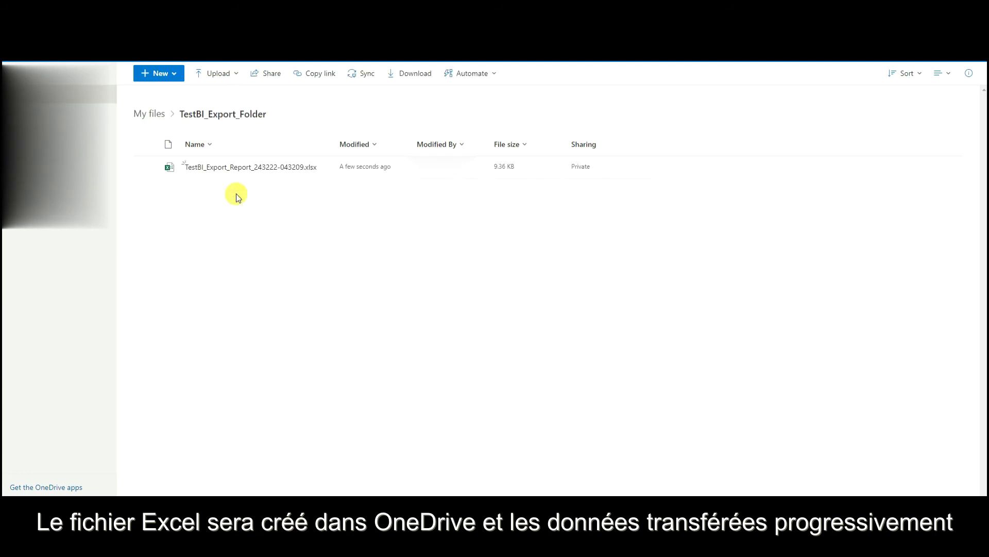